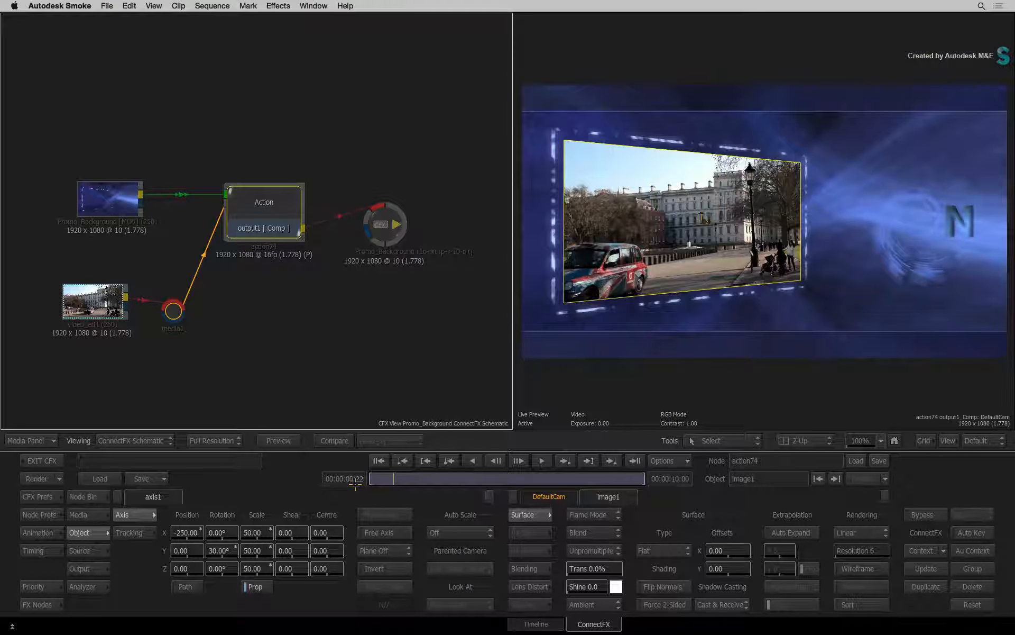
Display the timing of the ConnectFX sources, scrub through the prog01 segment and return to the start.
left_click(373, 476)
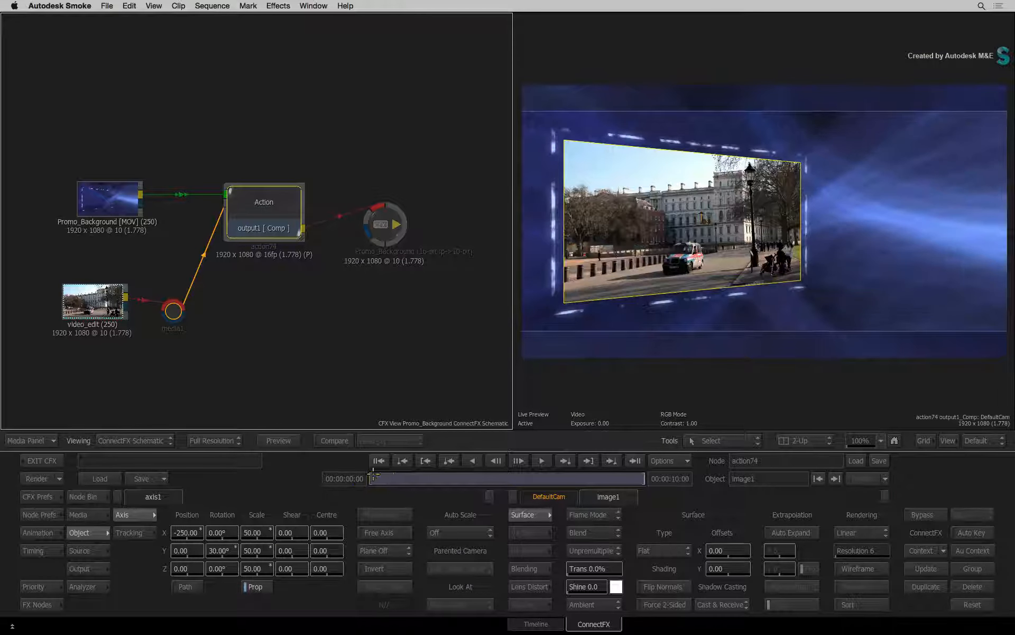
left_click(451, 389)
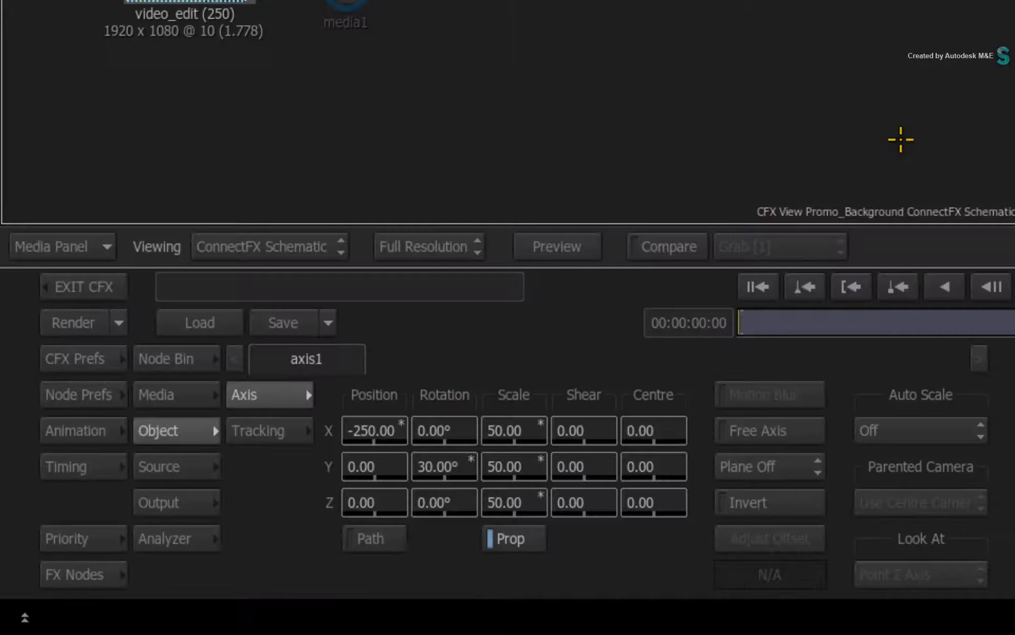
left_click(90, 465)
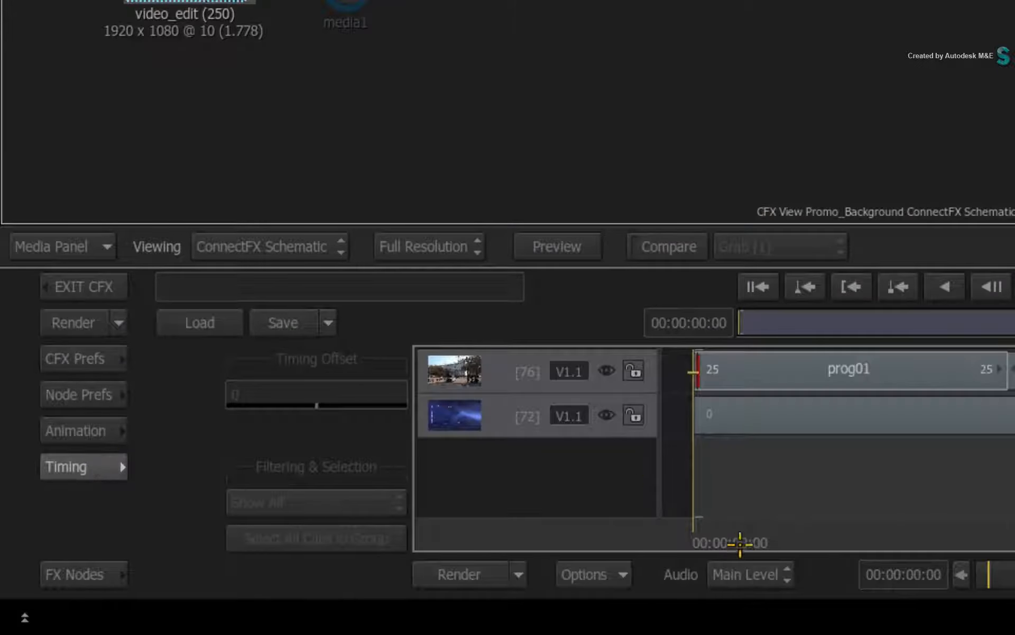
left_click_drag(741, 531, 396, 535)
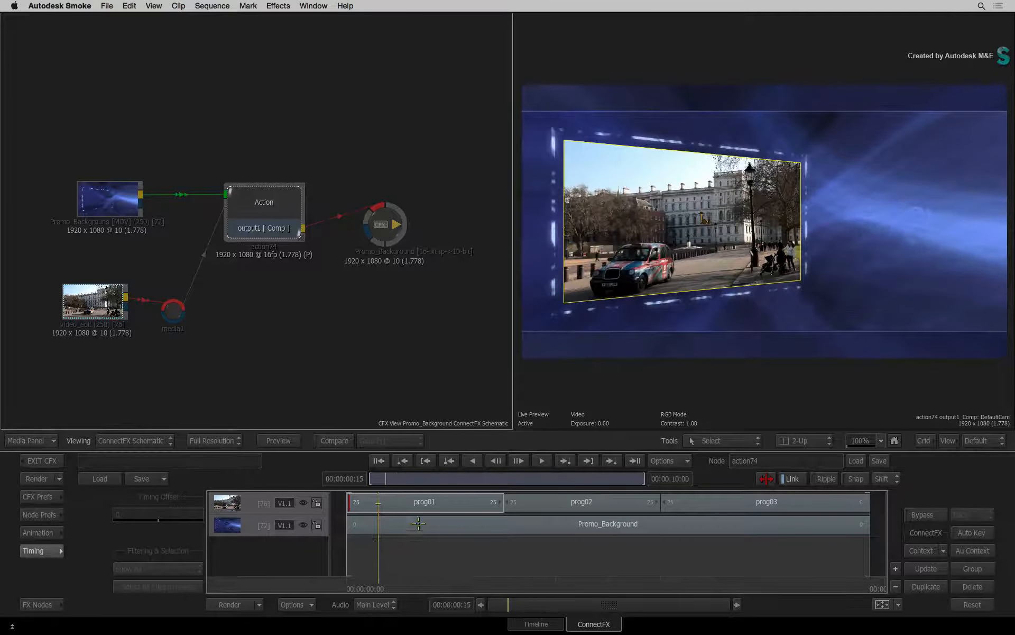
left_click(378, 460)
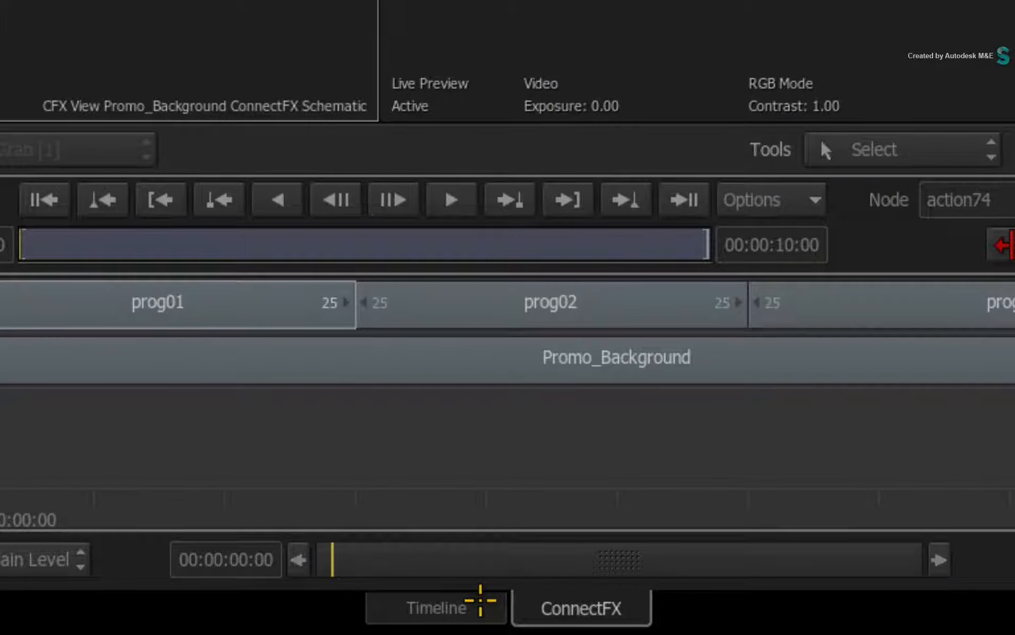
Open the video_edit source sequence in the timeline and scrub through its first segment, returning to the first frame.
left_click(480, 600)
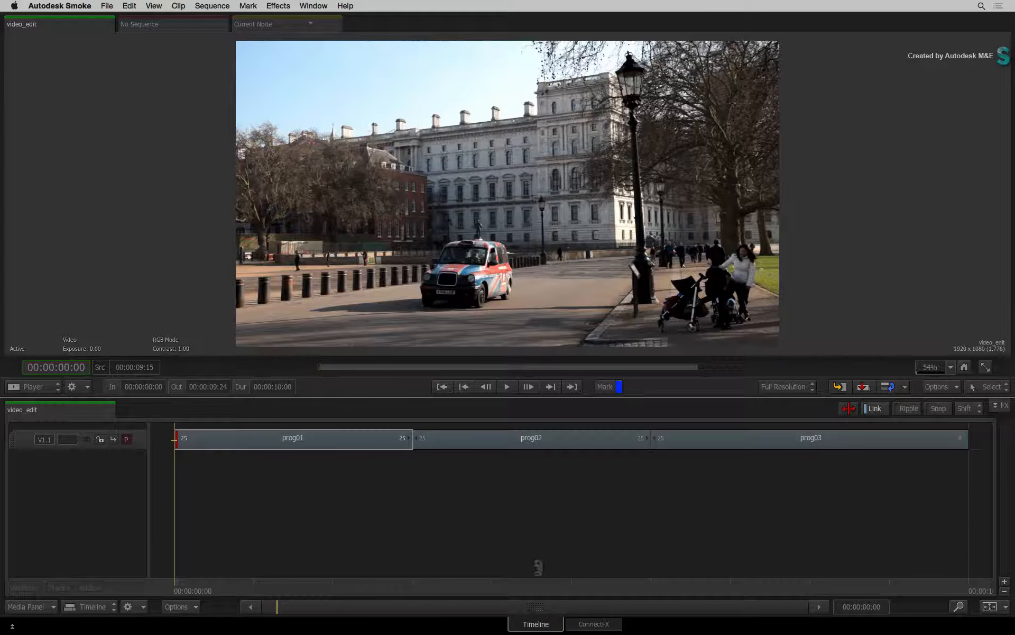
left_click_drag(190, 582, 306, 522)
left_click_drag(291, 578, 216, 515)
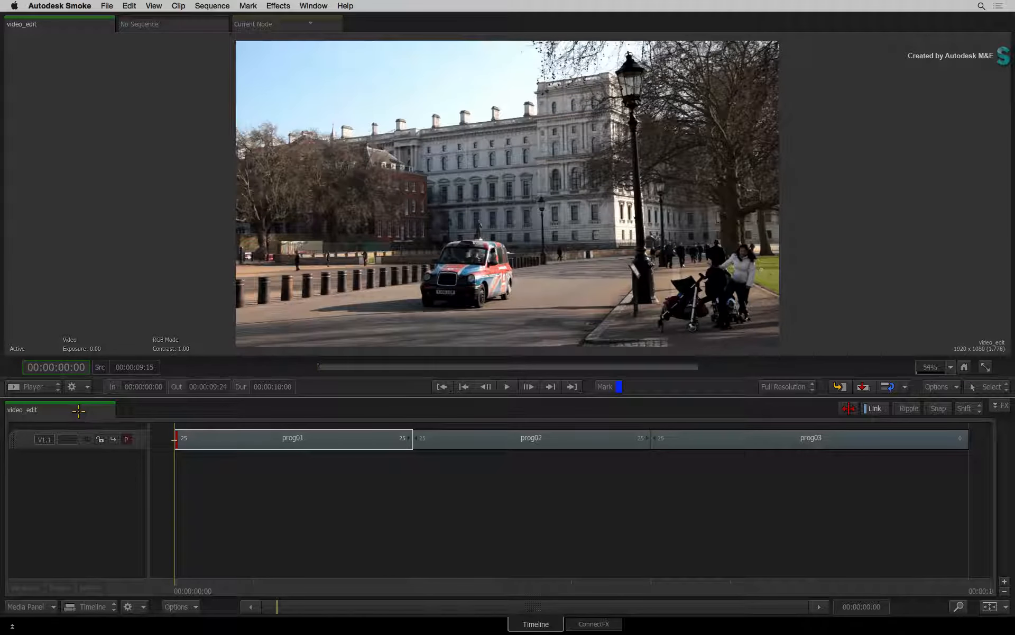
left_click_drag(182, 583, 254, 518)
key("Home")
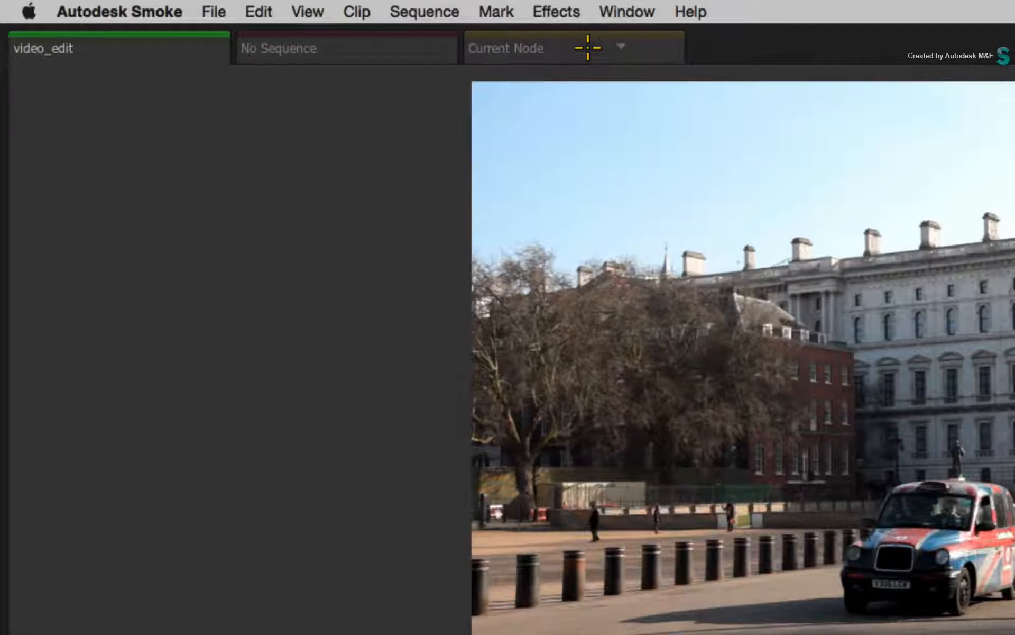
Set the timeline viewer to display the Current Node context, so the composite shows while editing video_edit.
left_click(650, 45)
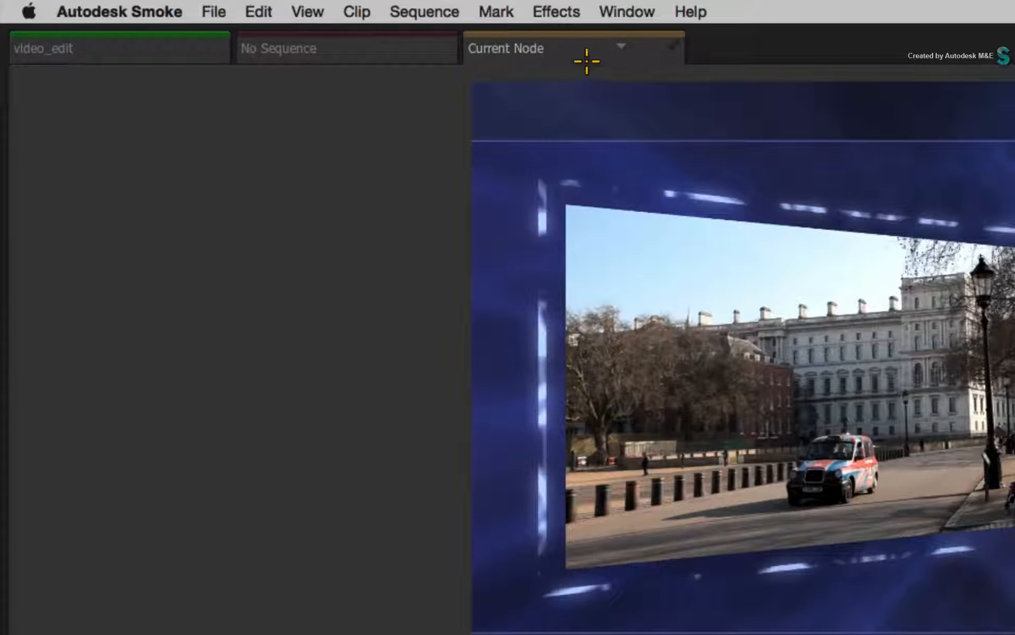
left_click(623, 44)
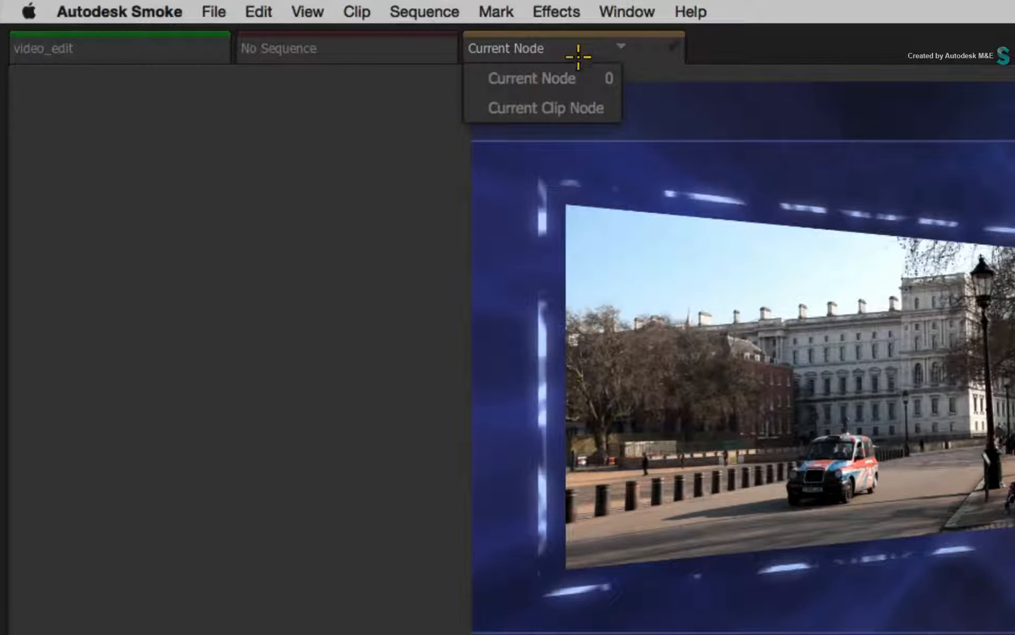
left_click(575, 78)
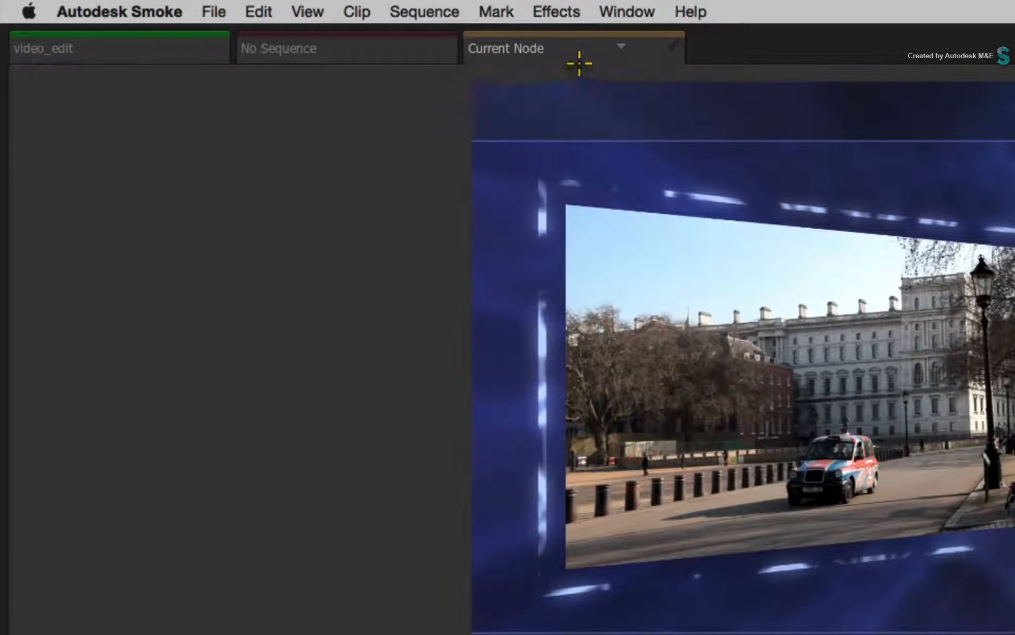
Enable snapping and roll the cut between prog01 and prog02 back to 00:00:02:18.
left_click_drag(182, 588, 395, 551)
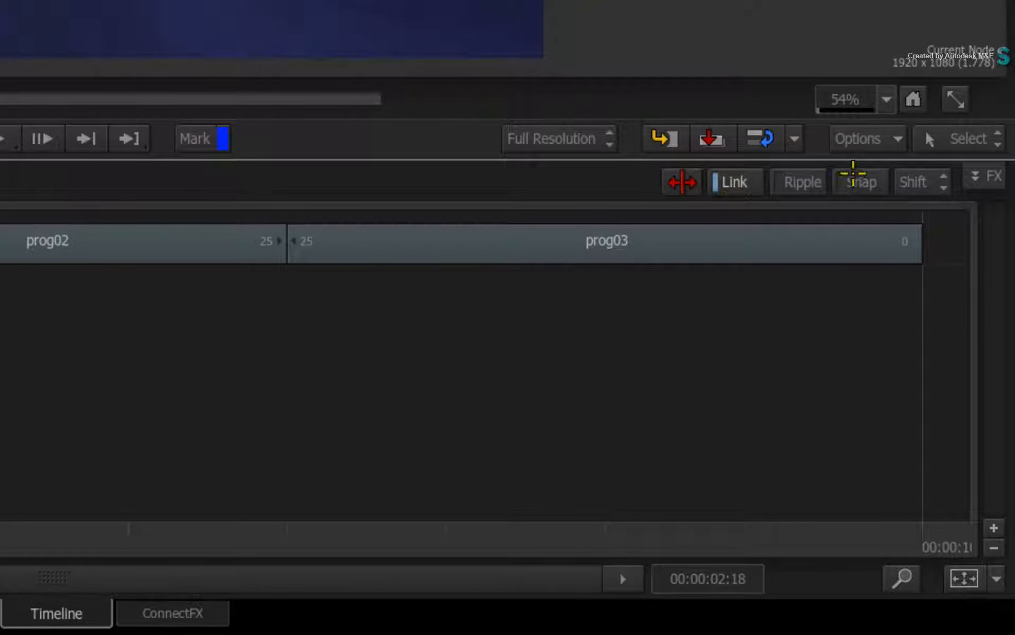
left_click(852, 183)
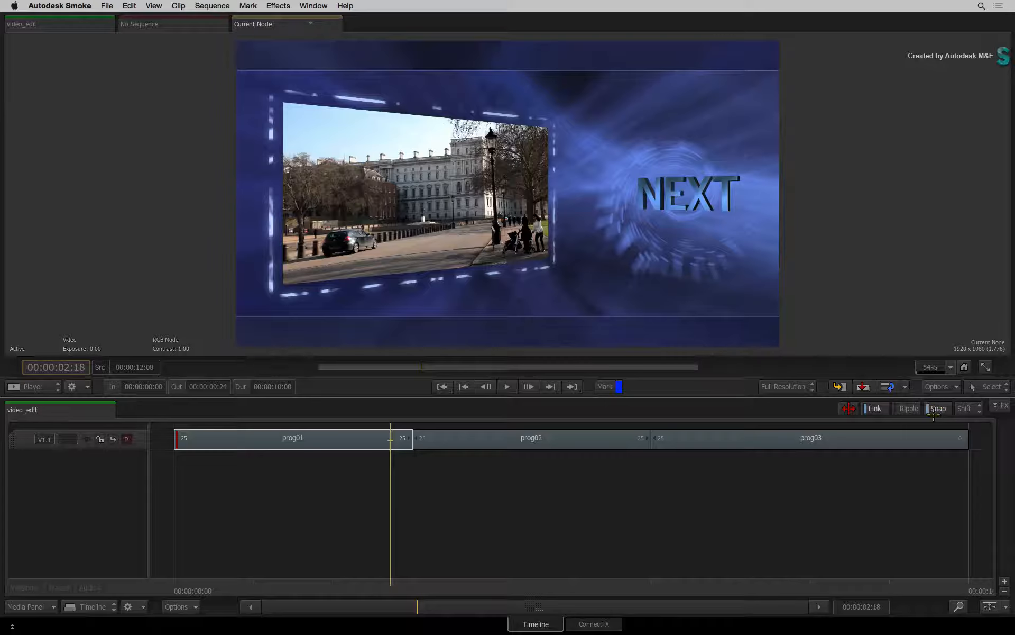
key("r")
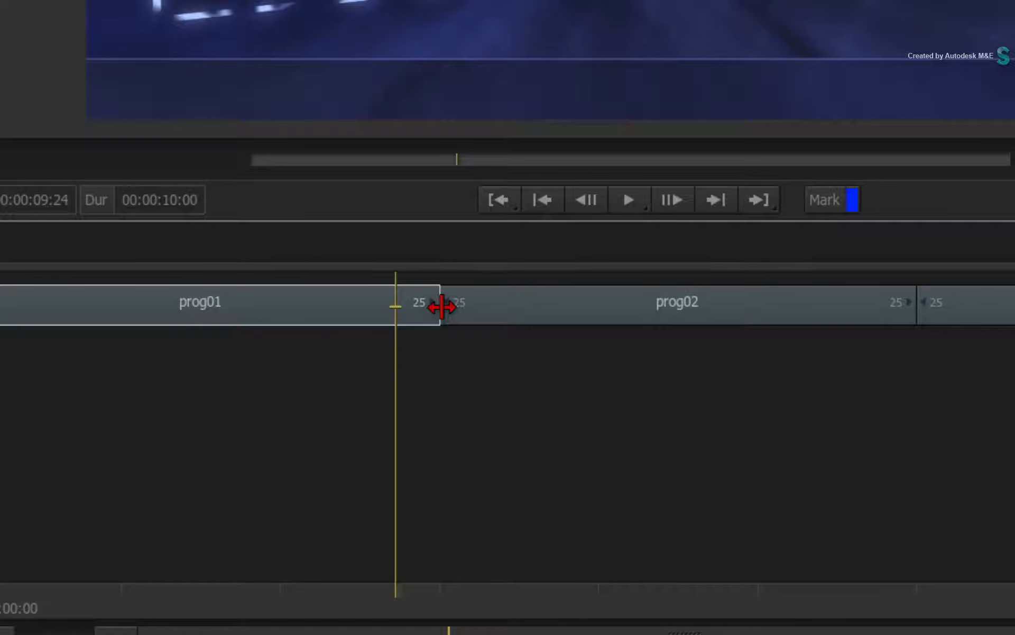
left_click_drag(441, 304, 399, 309)
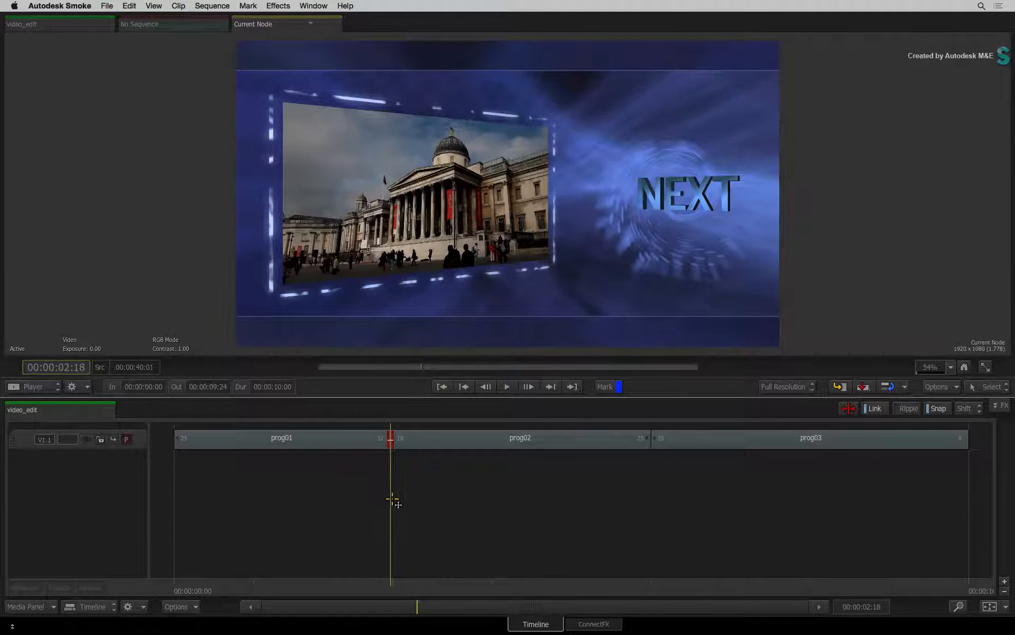
Roll the cut between prog02 and prog03 back to 00:00:05:17 and scrub back over the sequence to check it.
left_click_drag(380, 586, 426, 557)
left_click_drag(574, 574, 628, 578)
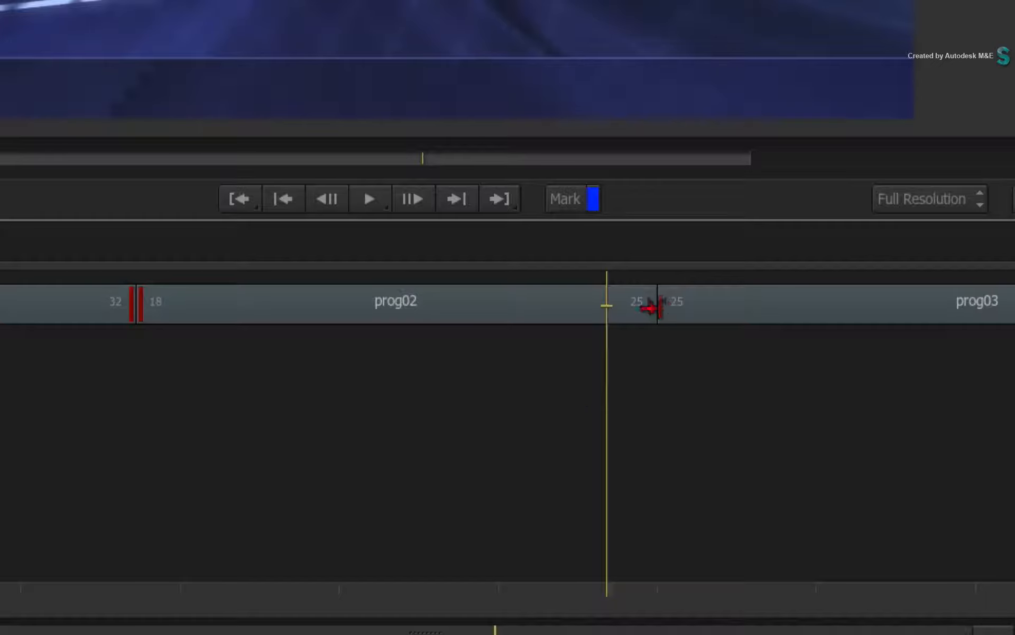
left_click_drag(658, 306, 594, 328)
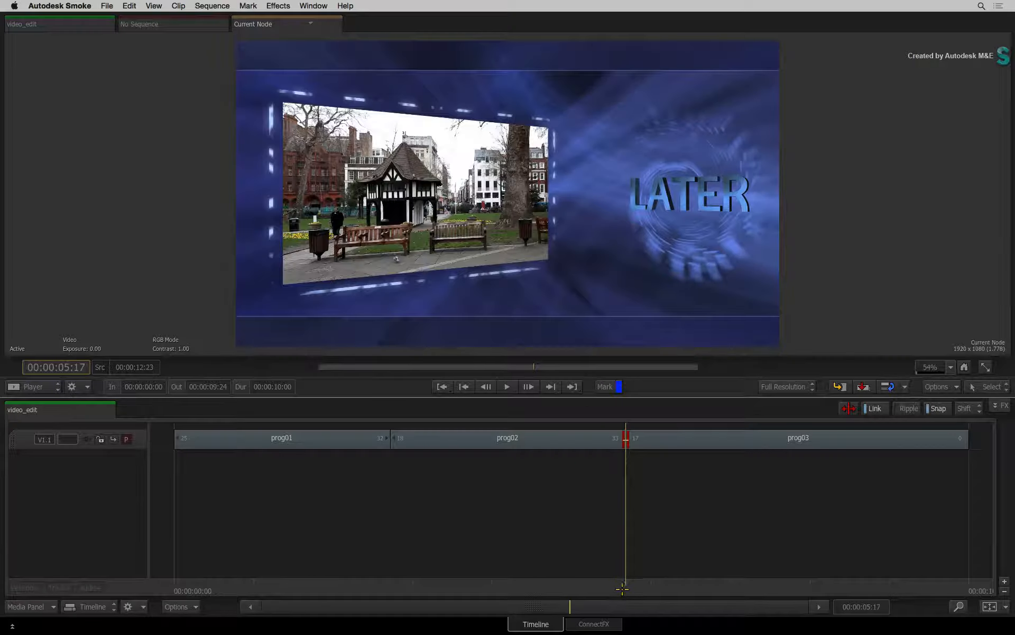
left_click_drag(621, 588, 361, 534)
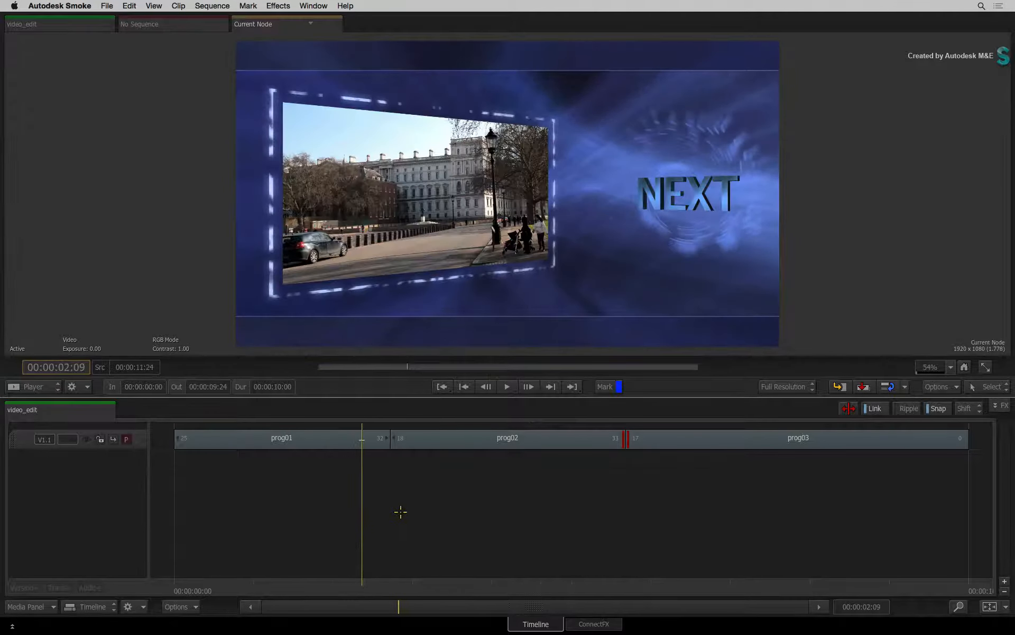
Leave trim mode and add a centred 10-frame dissolve at the cut between prog01 and prog02.
left_click_drag(855, 405, 869, 309)
mouse_move(367, 583)
left_mouse_down()
mouse_move(334, 570)
mouse_move(367, 569)
left_mouse_up()
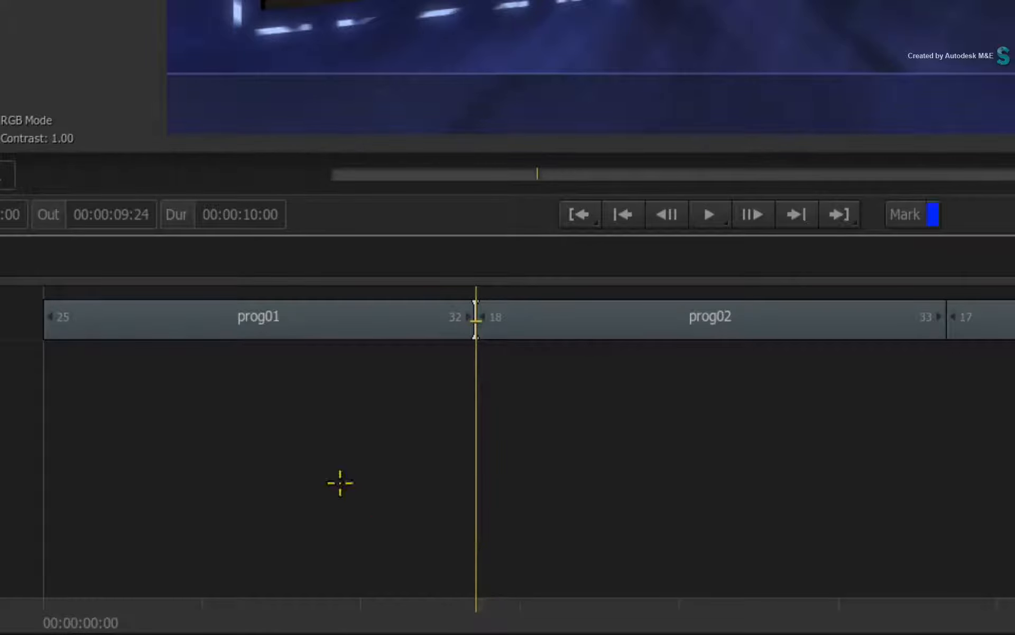
key("t")
left_click(386, 224)
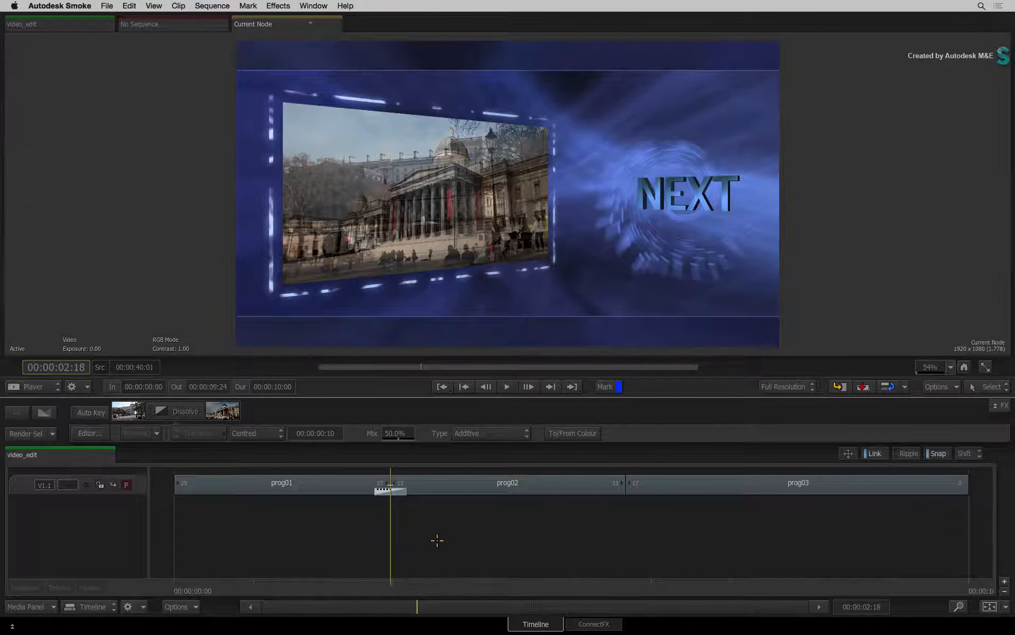
Convert the prog01–prog02 dissolve into a To/From Colour transition using white and scrub through it.
left_click(565, 434)
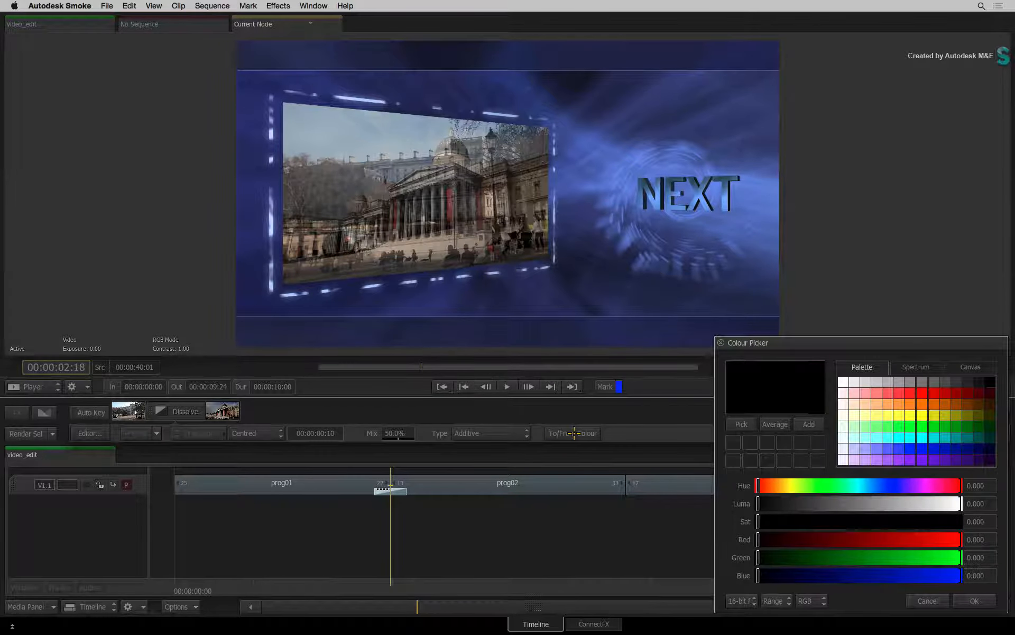
left_click(841, 385)
left_click(973, 600)
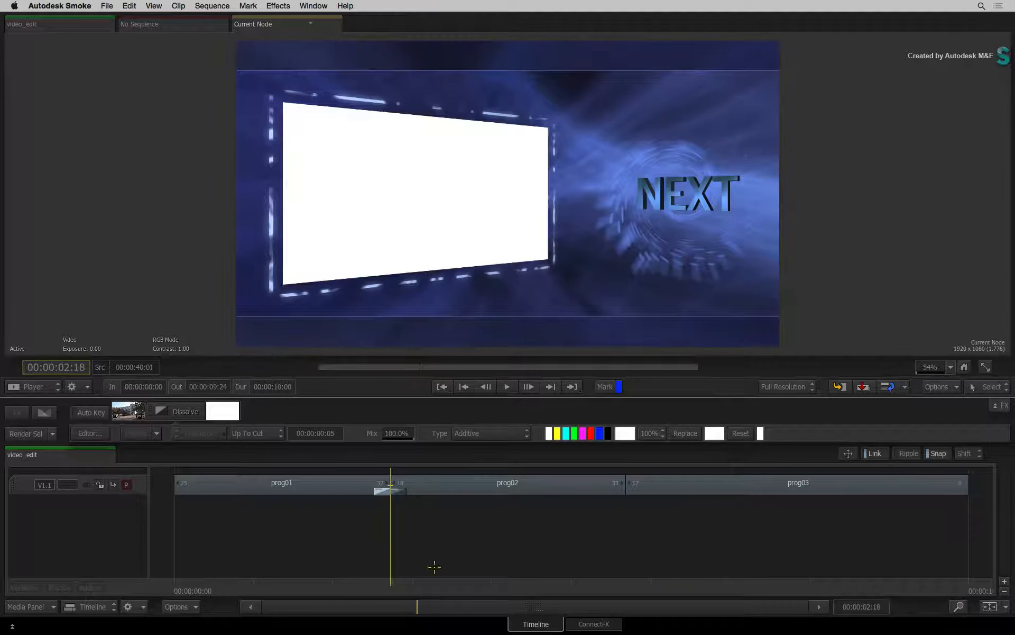
left_click_drag(384, 582, 419, 575)
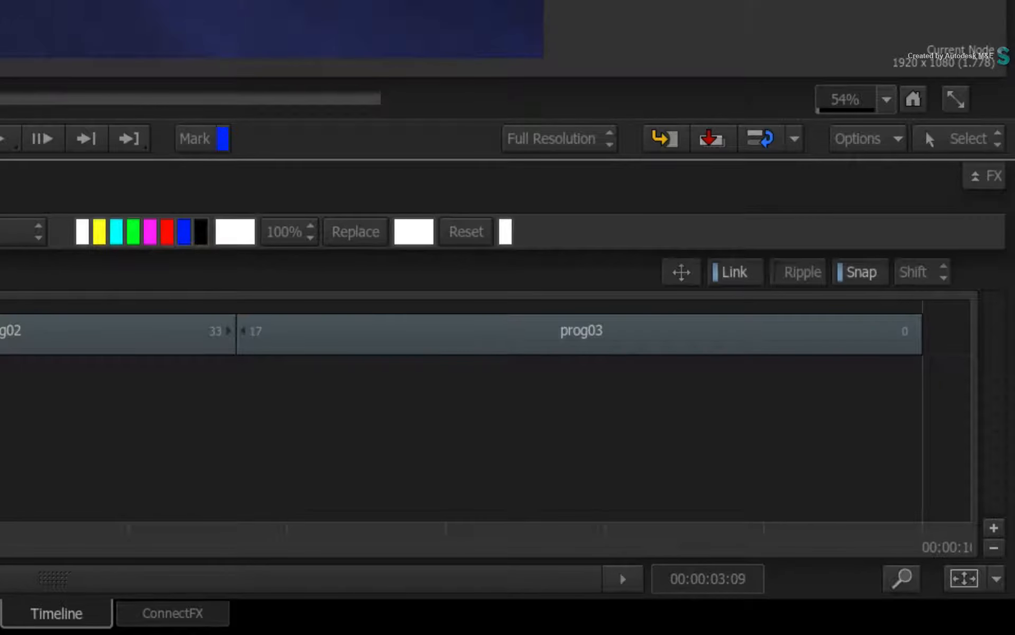
Add a dissolve at the cut between prog02 and prog03 and convert it to a white To/From Colour transition.
key("Down")
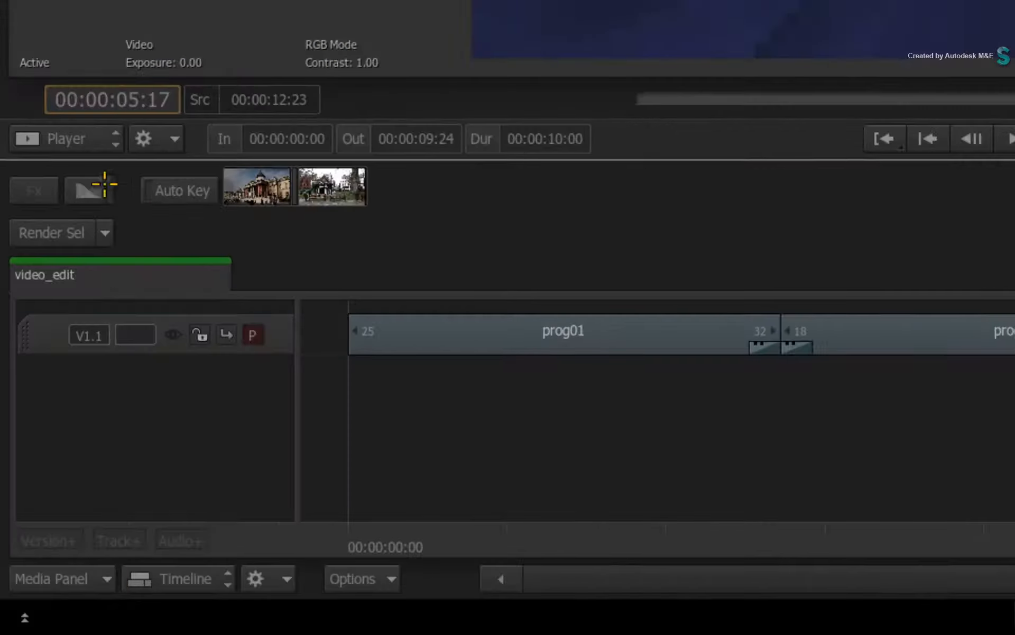
left_click(104, 184)
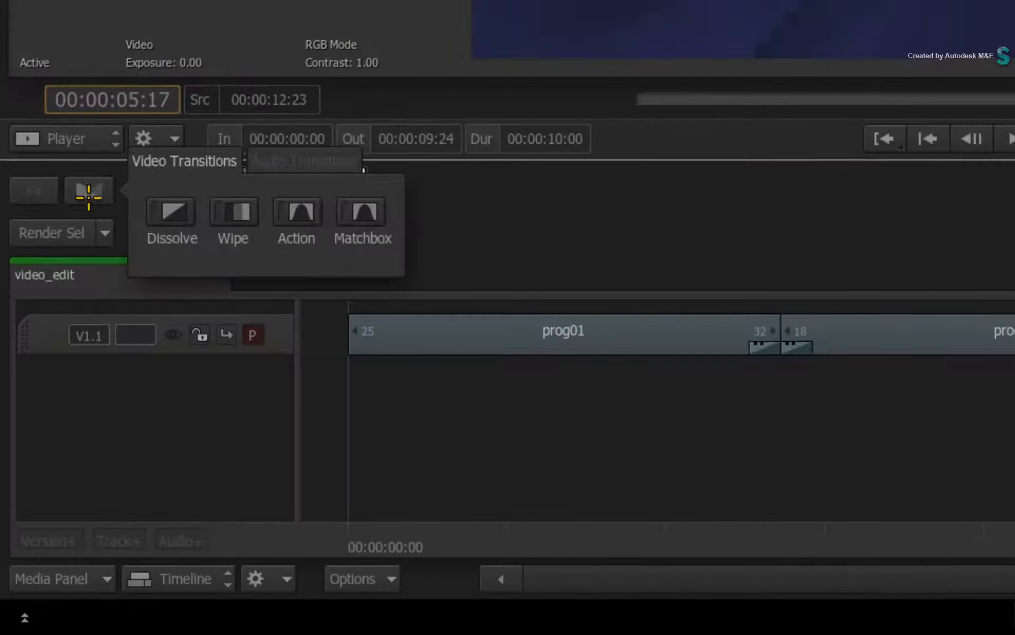
left_click(172, 213)
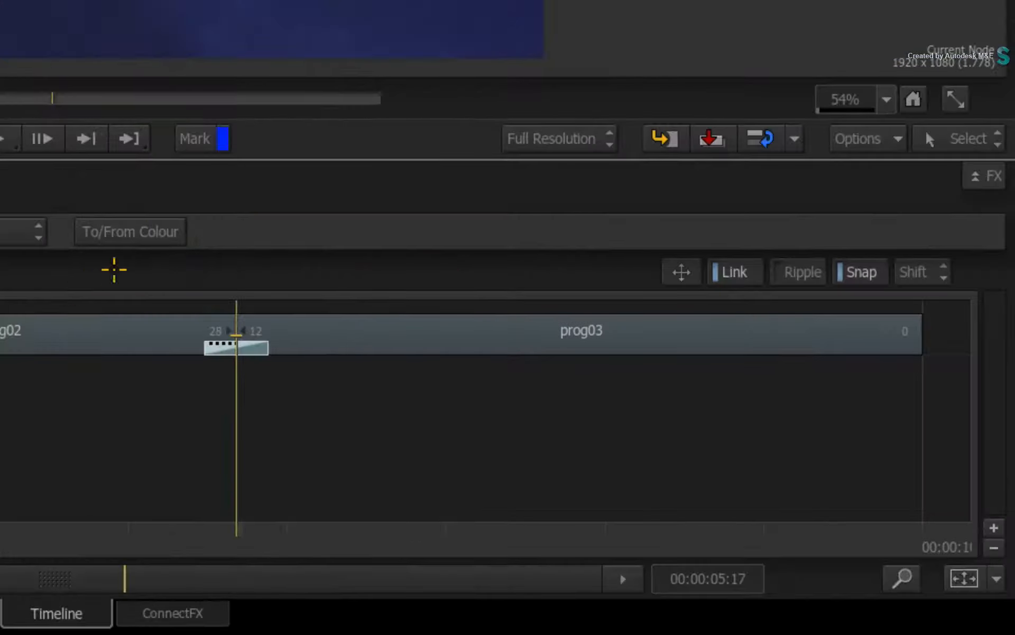
left_click(132, 231)
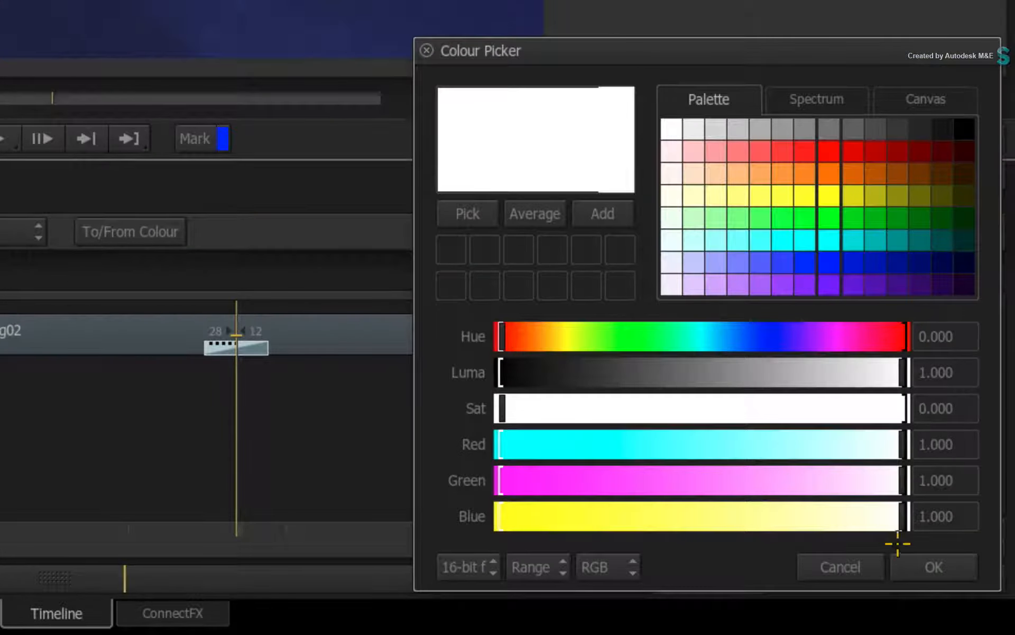
left_click(913, 567)
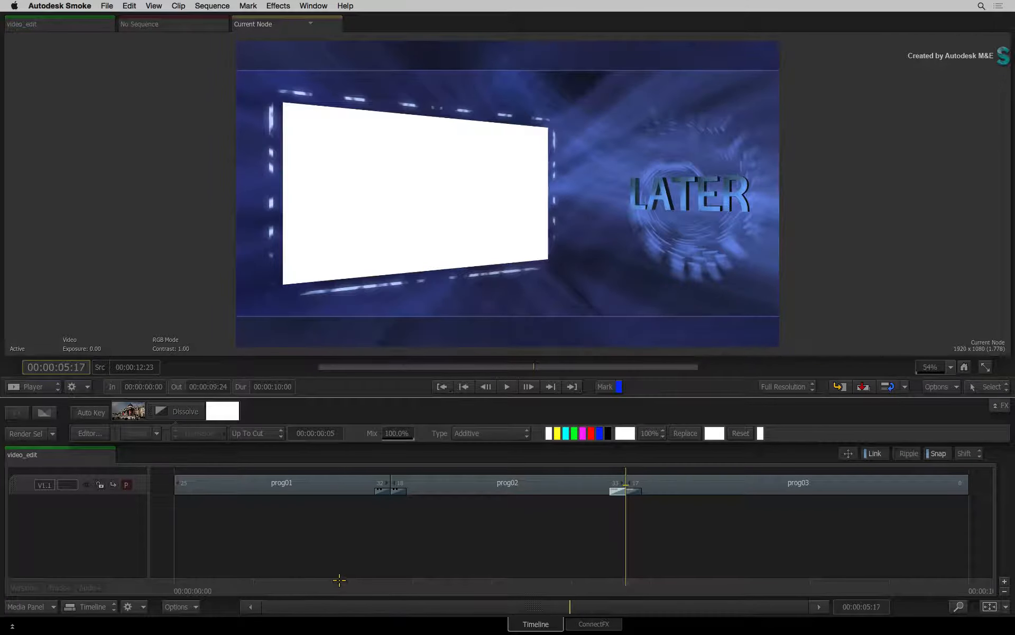
Position the playhead at 00:00:00:16 and add a Colour Correct effect to the prog01 segment.
left_click_drag(339, 580, 250, 542)
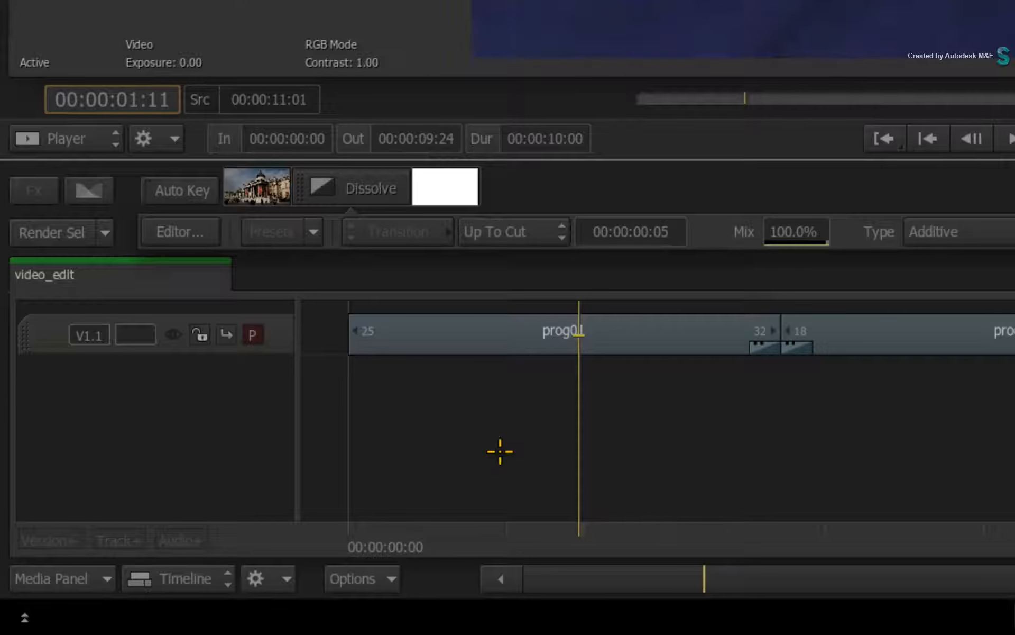
left_click_drag(500, 451, 432, 445)
left_click(488, 321)
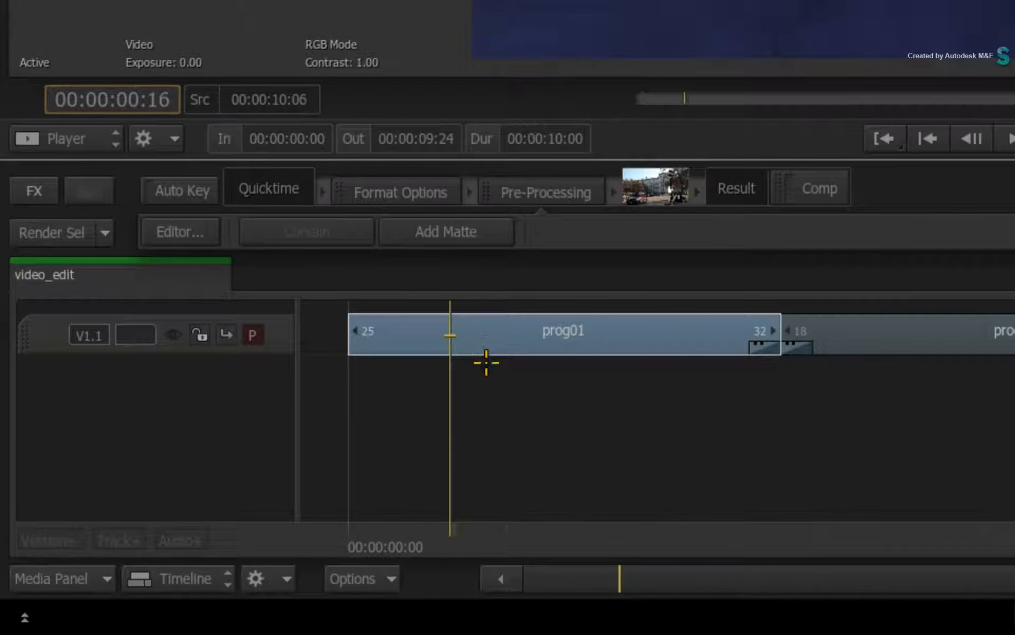
left_click(36, 191)
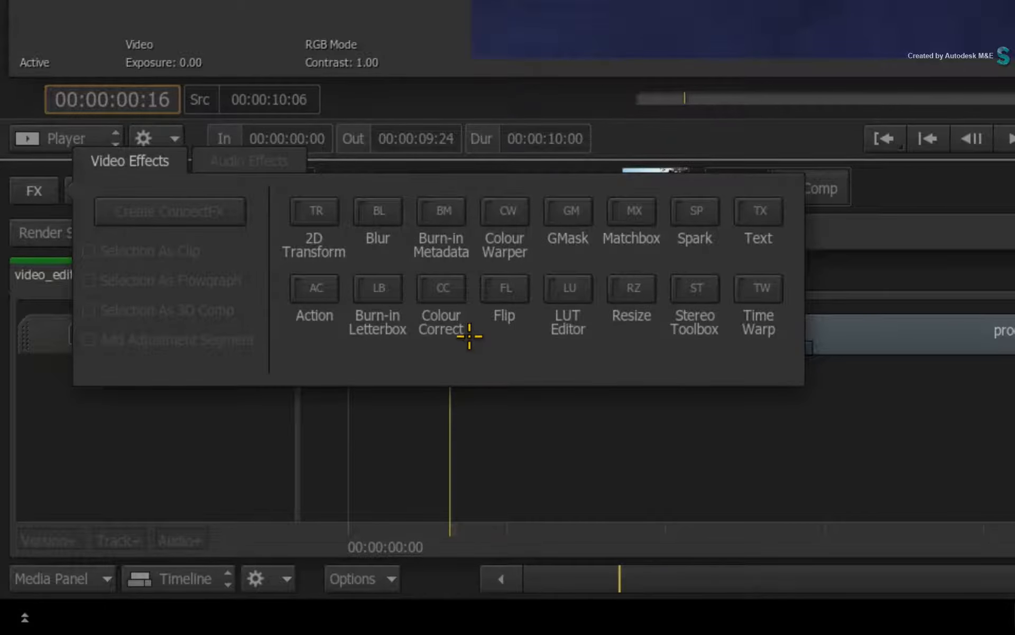
left_click(451, 290)
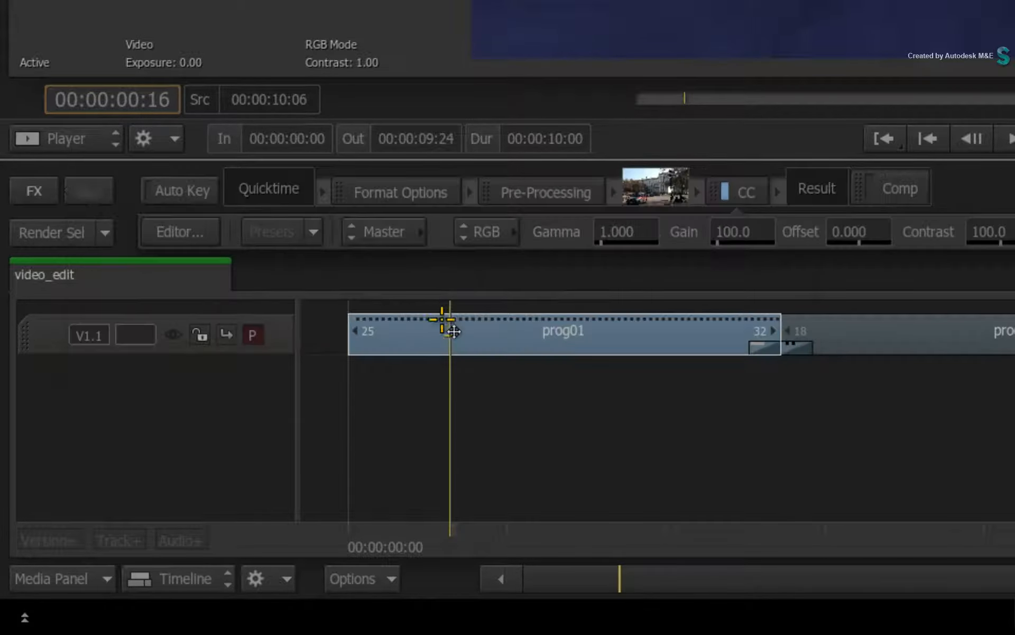
Open the Colour Correct editor for prog01 and push the master colour balance towards red, with hue 1 and gain 105.0.
left_click(188, 231)
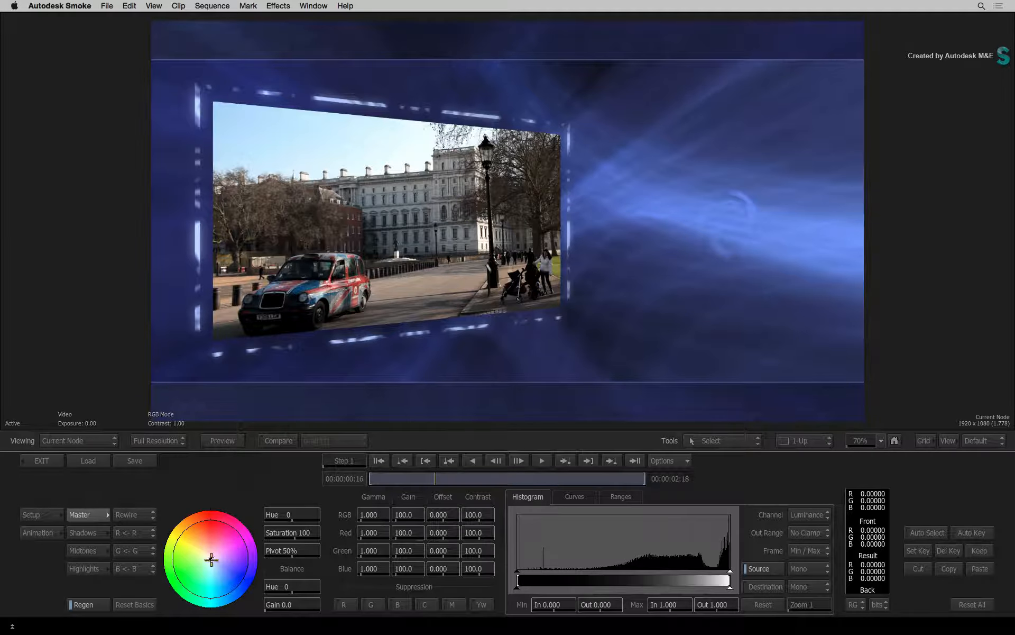
left_click_drag(210, 552, 211, 519)
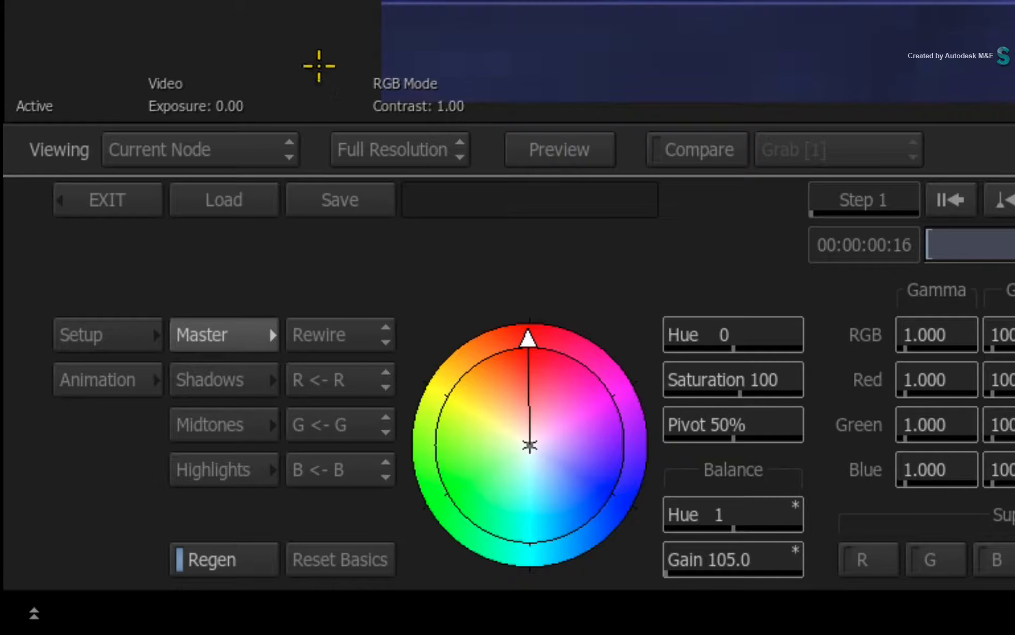
Keep the Colour Correct viewing context on Current Node and exit the editor to the video_edit timeline.
left_click(270, 149)
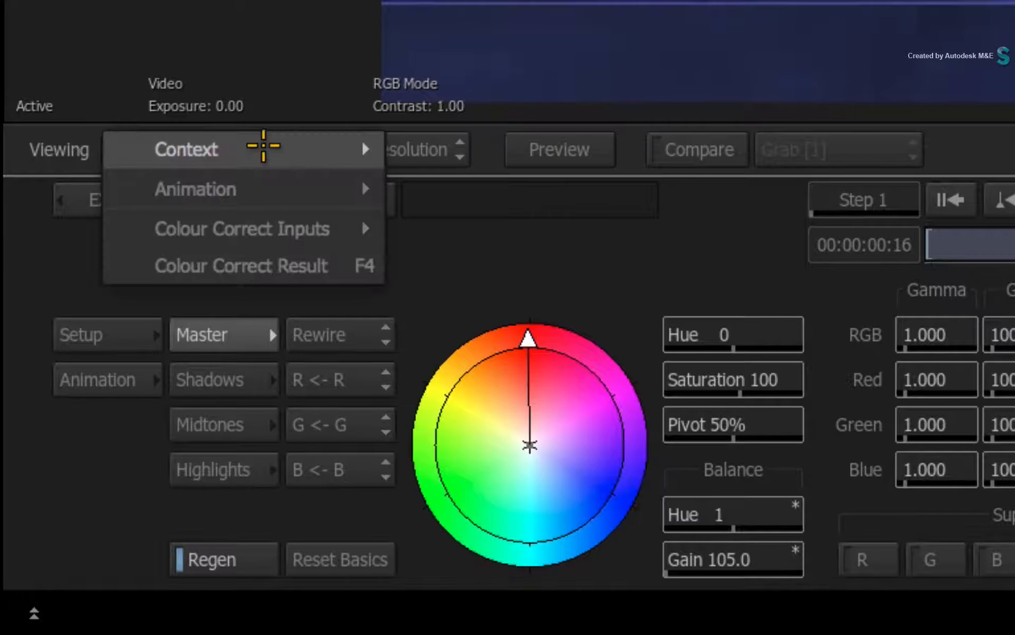
mouse_move(268, 146)
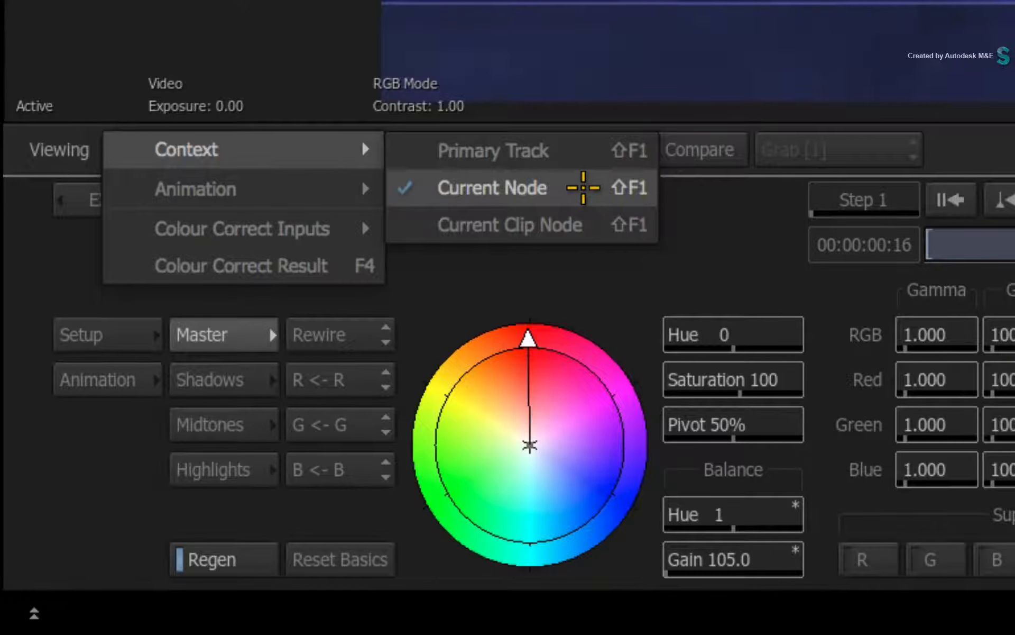
left_click(583, 188)
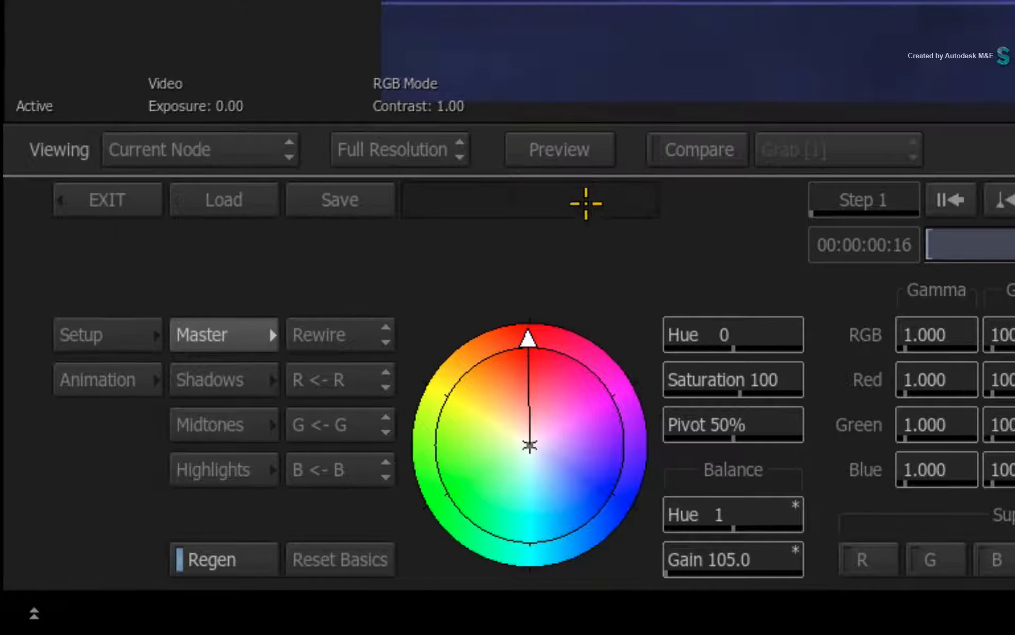
left_click(124, 204)
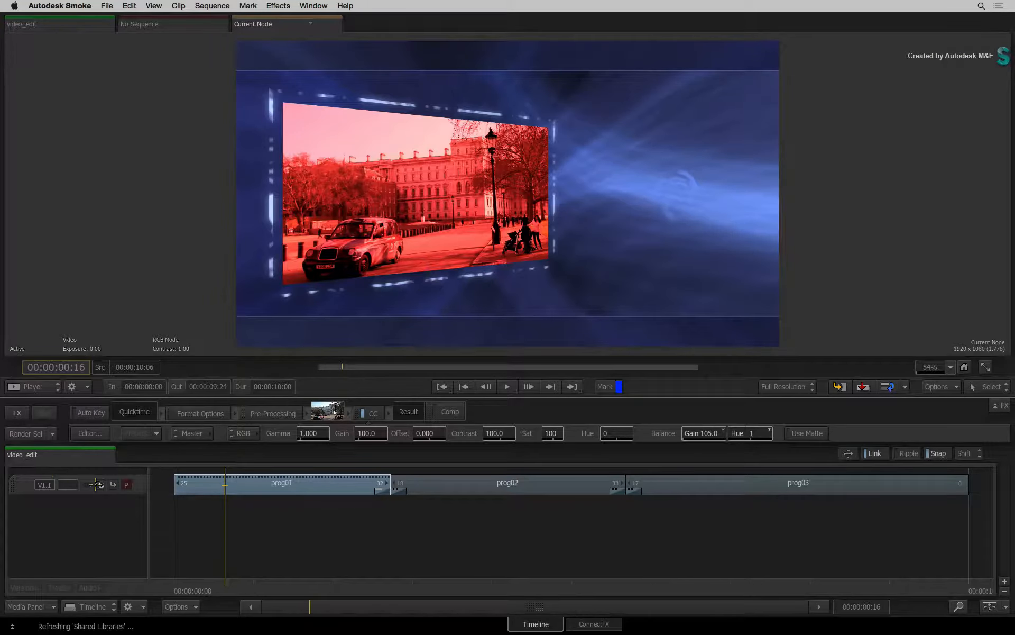
Copy the Colour Correct effect from prog01 onto the prog02 and prog03 segments.
key("space")
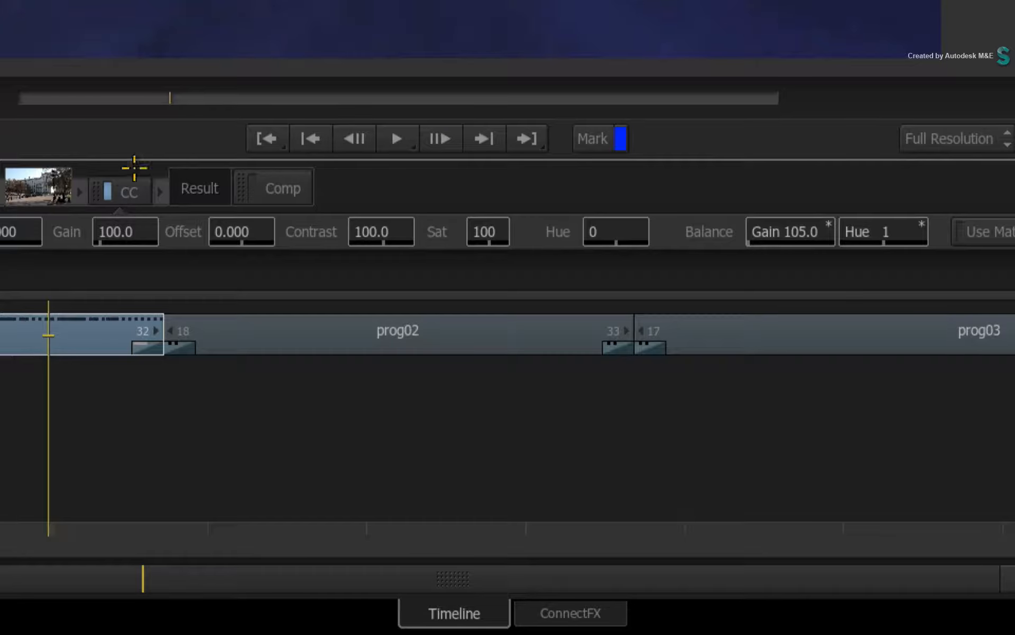
left_click_drag(139, 197, 294, 341)
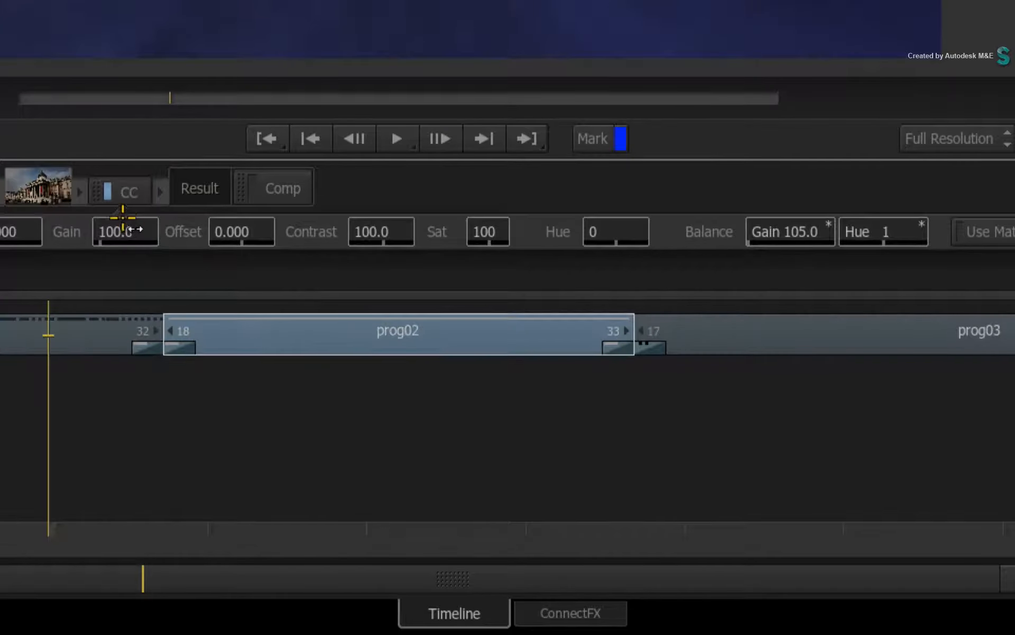
left_click_drag(127, 197, 779, 340)
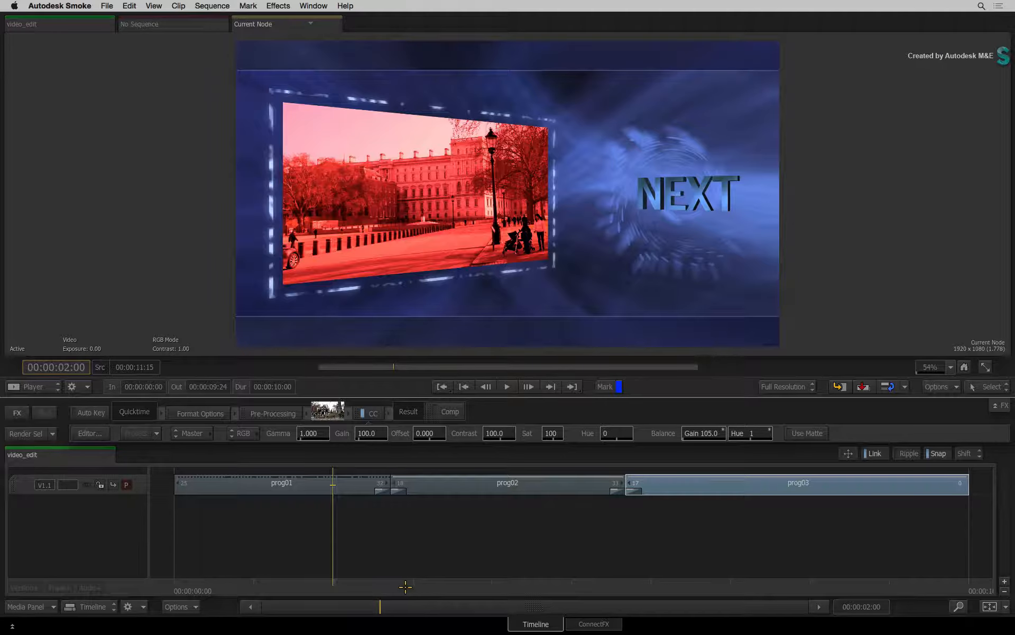
Park the playhead over prog02 and shift its Colour Correct balance to blue, with hue 244 and gain 140.2, then exit the editor.
left_click(450, 585)
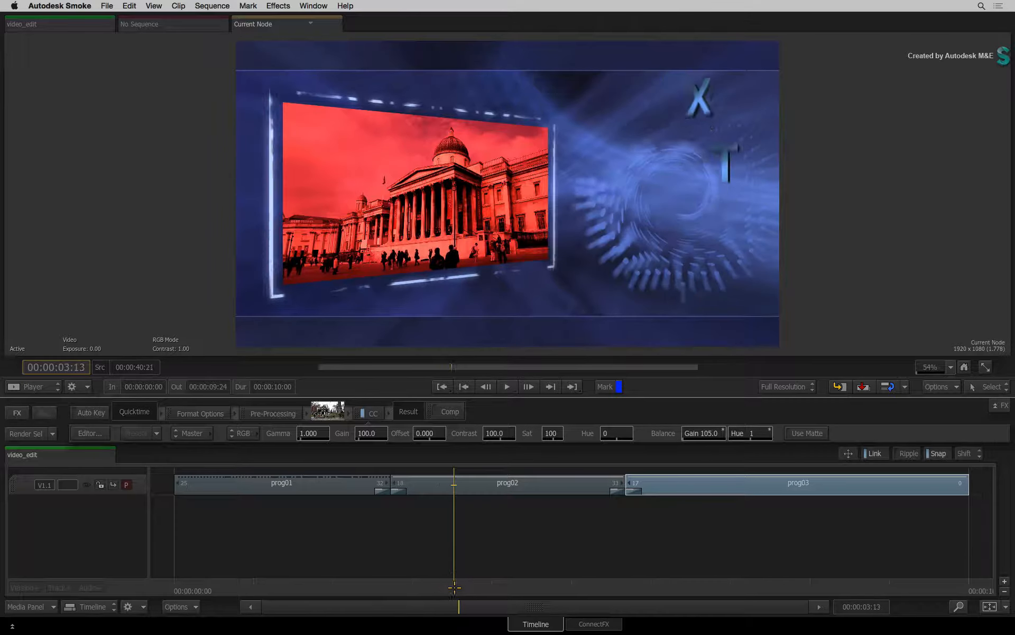
double_click(476, 486)
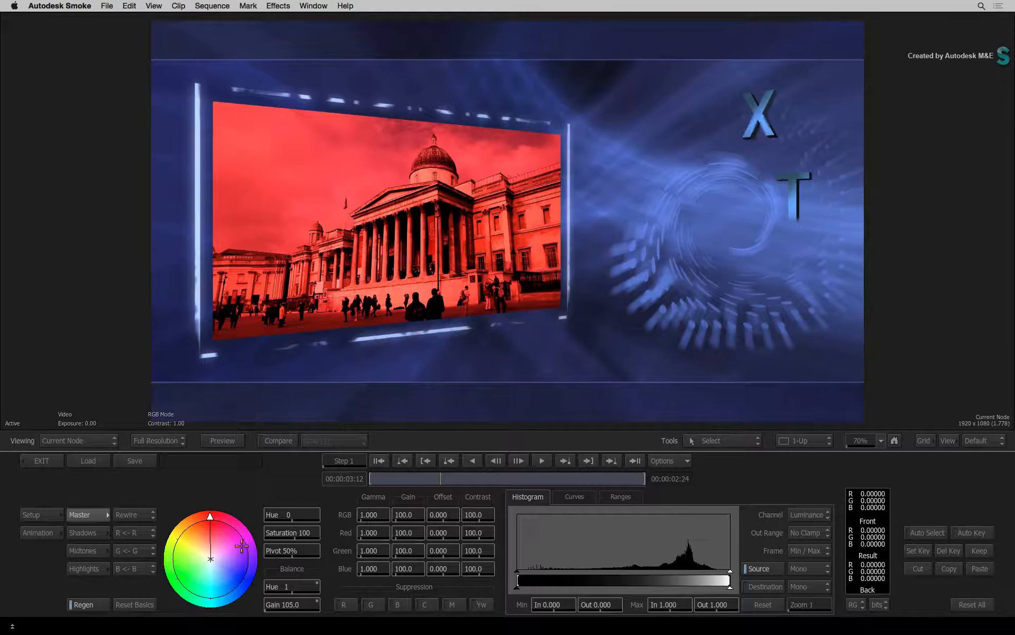
left_click_drag(219, 522, 249, 550)
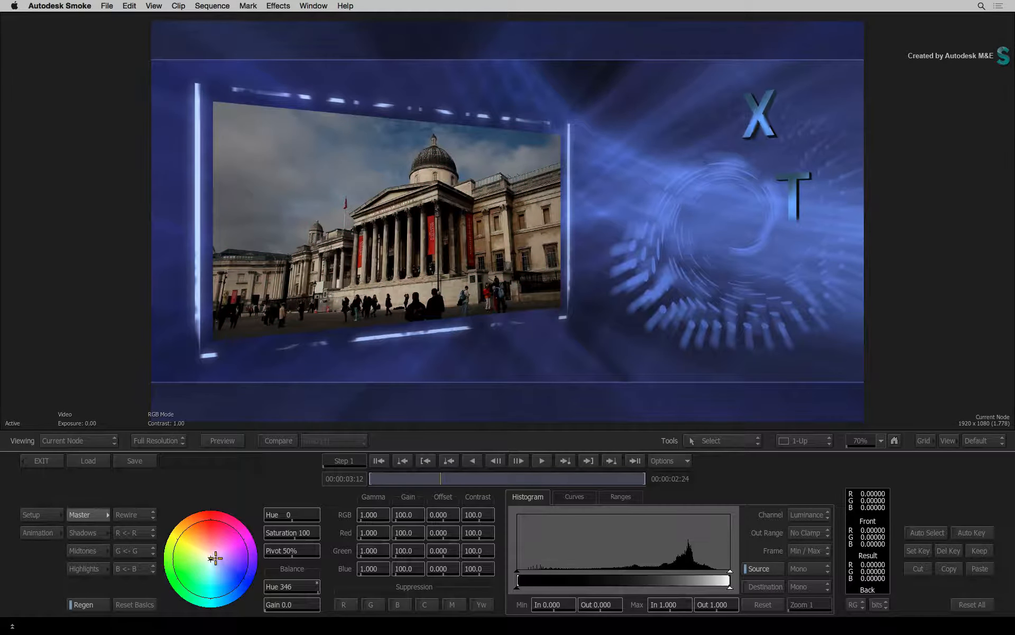
left_click_drag(250, 580, 247, 590)
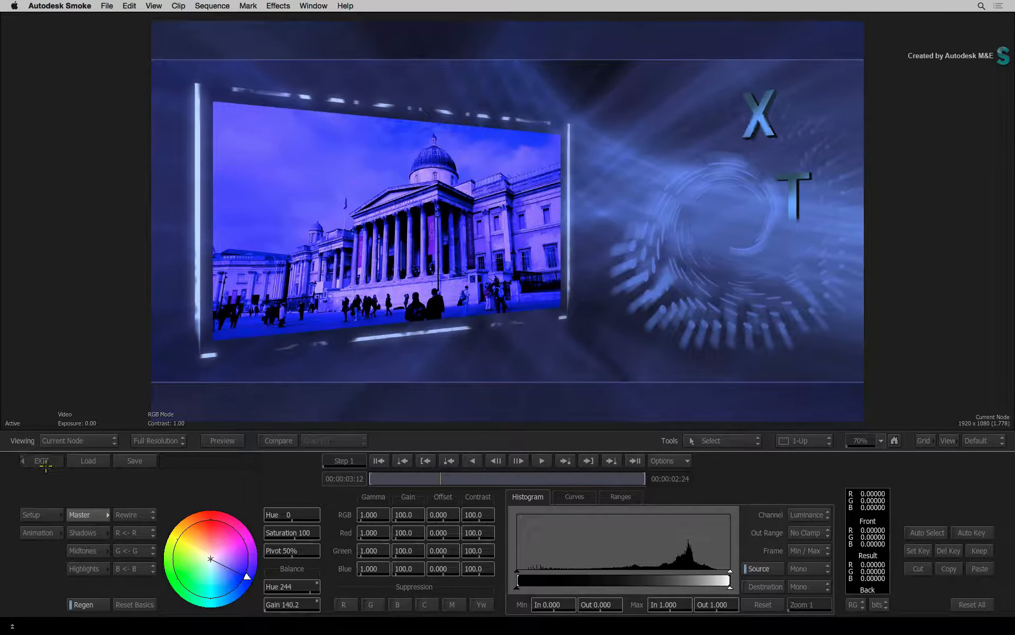
left_click(41, 461)
Park the playhead at 00:00:06:06 over prog03 and shift its Colour Correct balance to green, with hue 119 and gain 126.5, exiting the editor.
left_click_drag(613, 591, 680, 553)
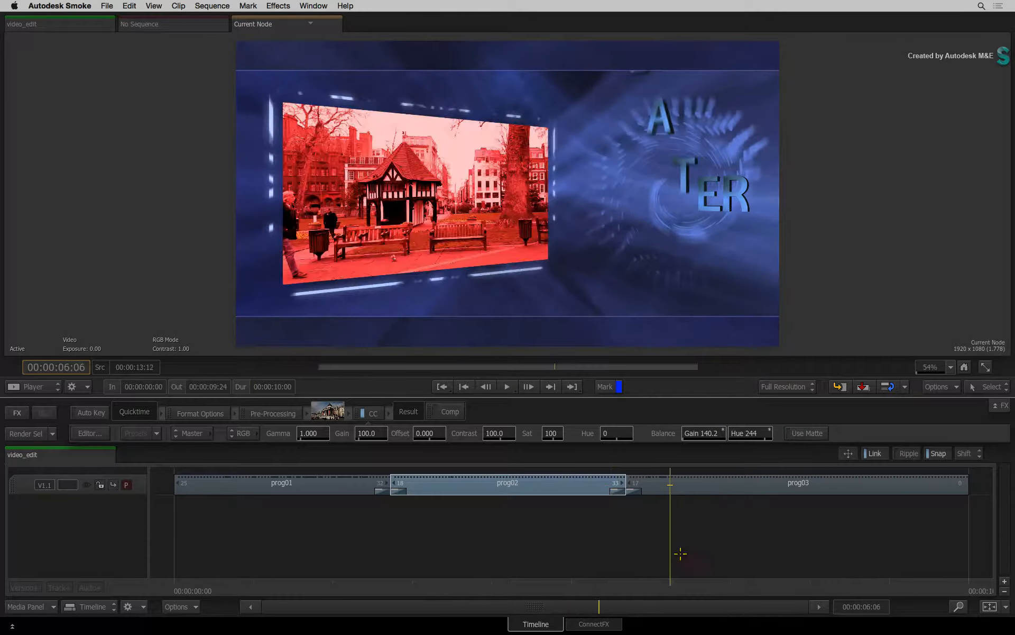
left_click(697, 486)
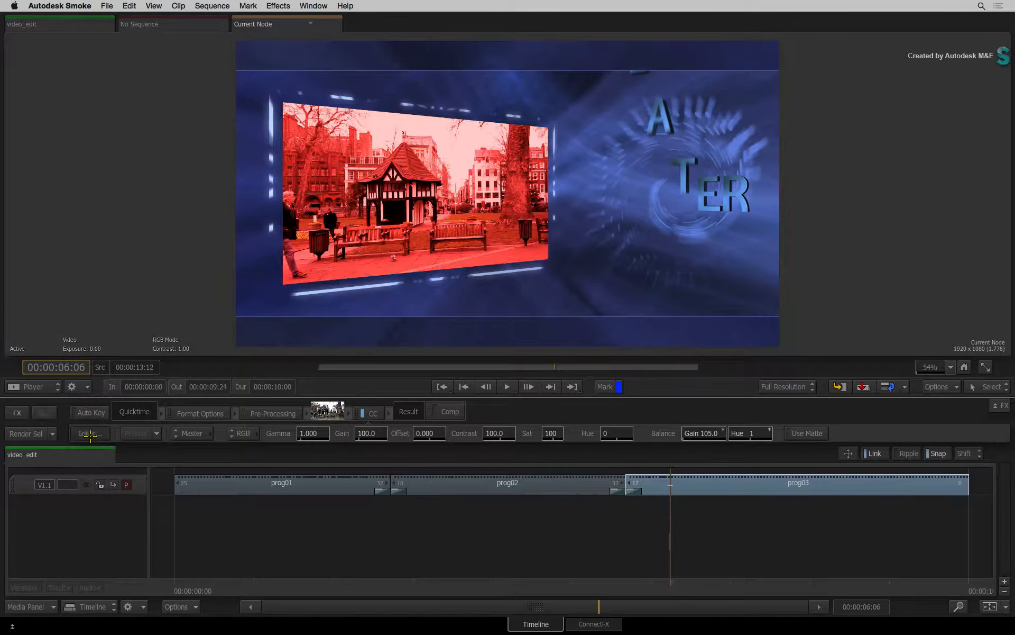
left_click(90, 433)
left_click_drag(180, 529, 166, 577)
left_click(27, 458)
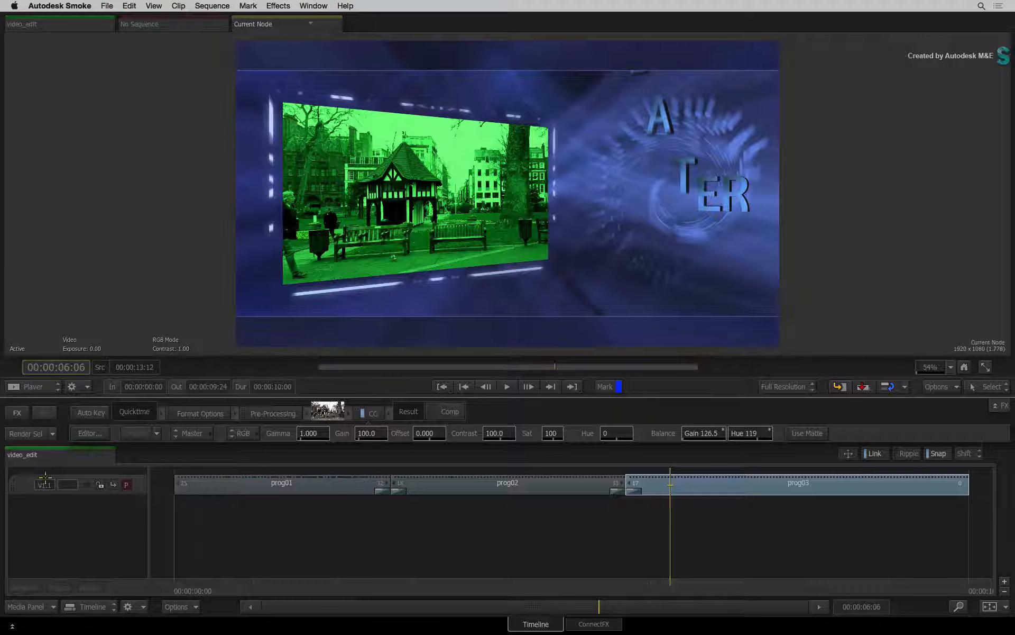
Scrub back through video_edit to prog01, return to the ConnectFX schematic and hide its timing view.
left_click_drag(666, 584, 231, 517)
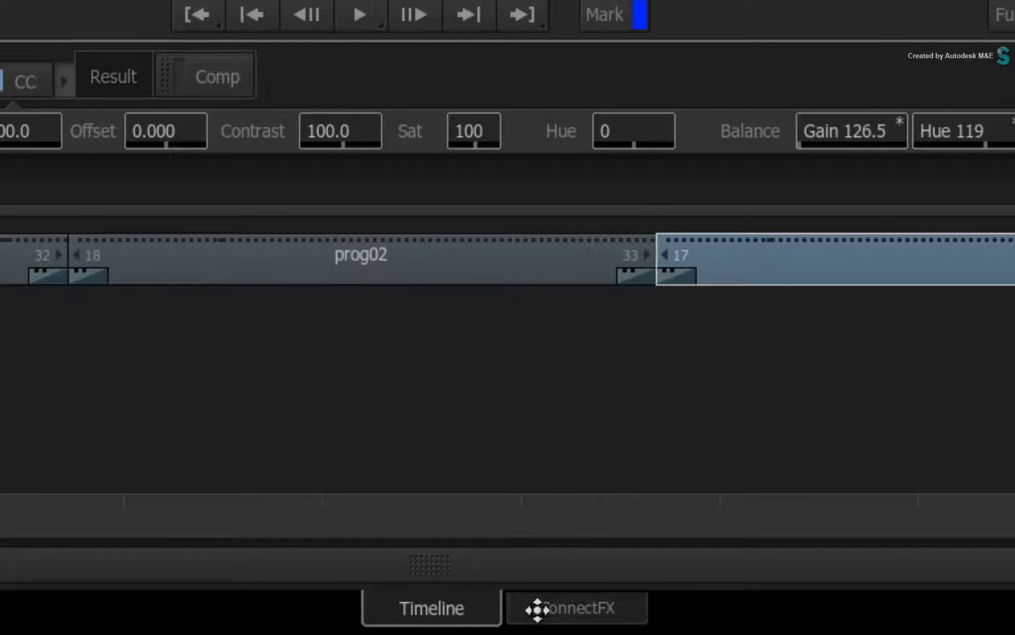
left_click(573, 623)
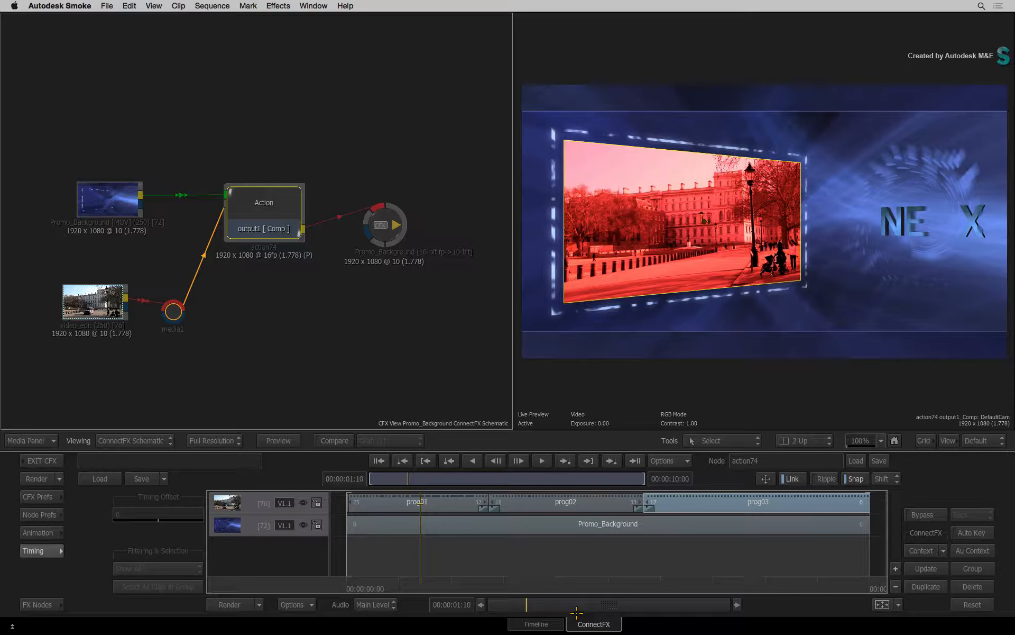
left_click(55, 550)
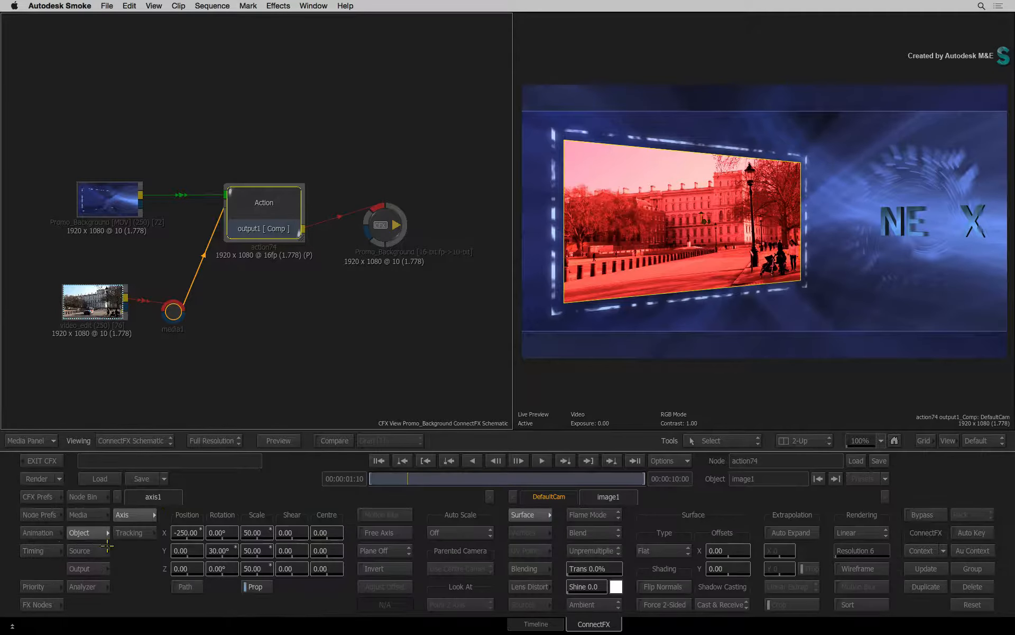
Switch back and forth between the video_edit timeline and the ConnectFX schematic, ending in ConnectFX.
left_click(529, 623)
left_click(612, 625)
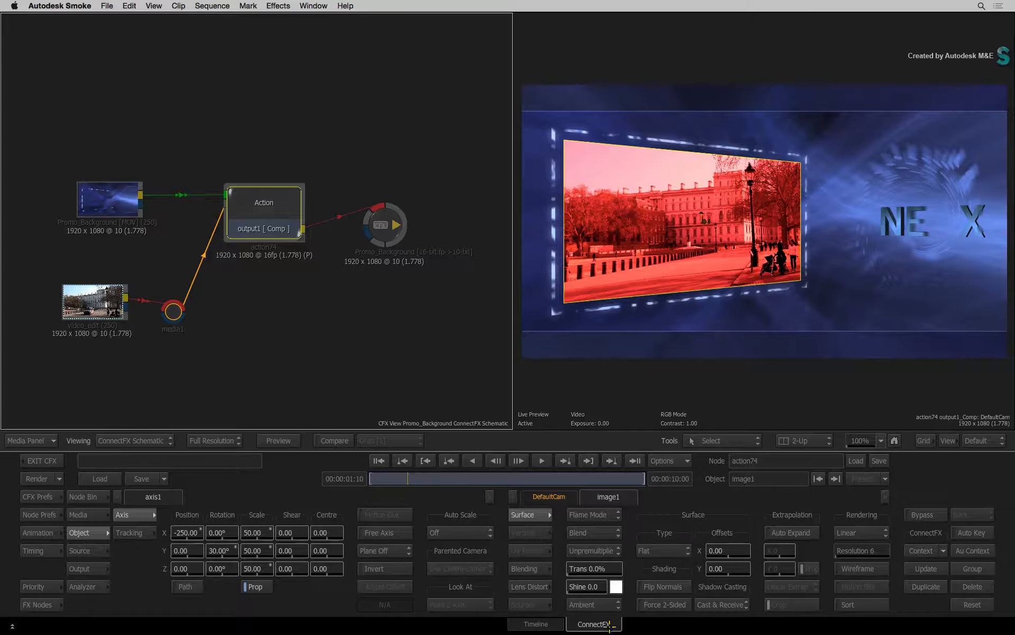
left_click(542, 624)
left_click(583, 621)
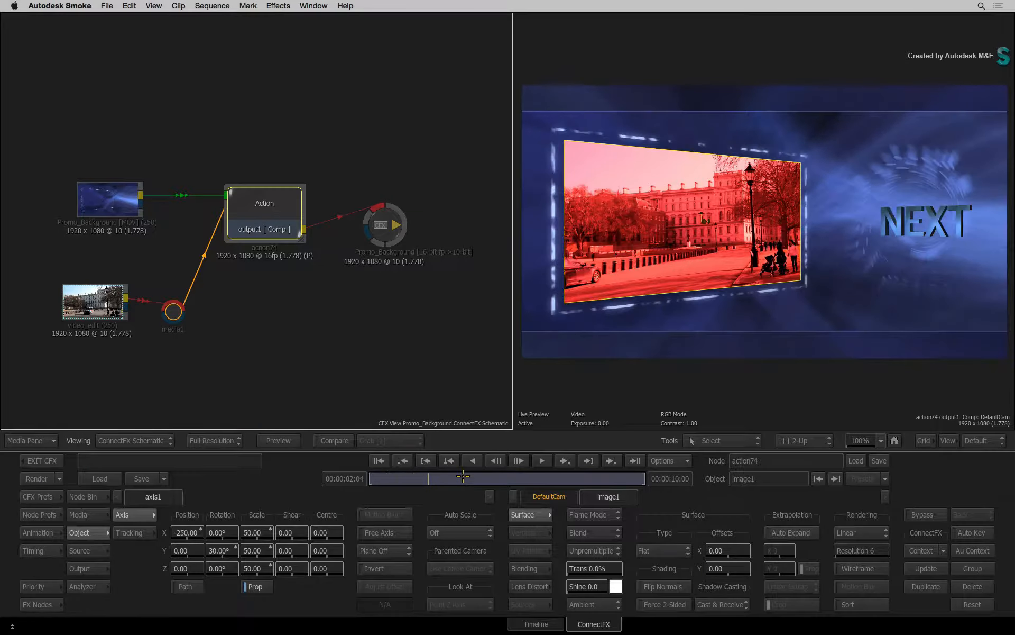
Scrub through the ConnectFX composite to review the edited and colour-corrected segments, ending at 00:00:00:00.
left_click_drag(463, 476, 614, 476)
left_click_drag(551, 474, 371, 482)
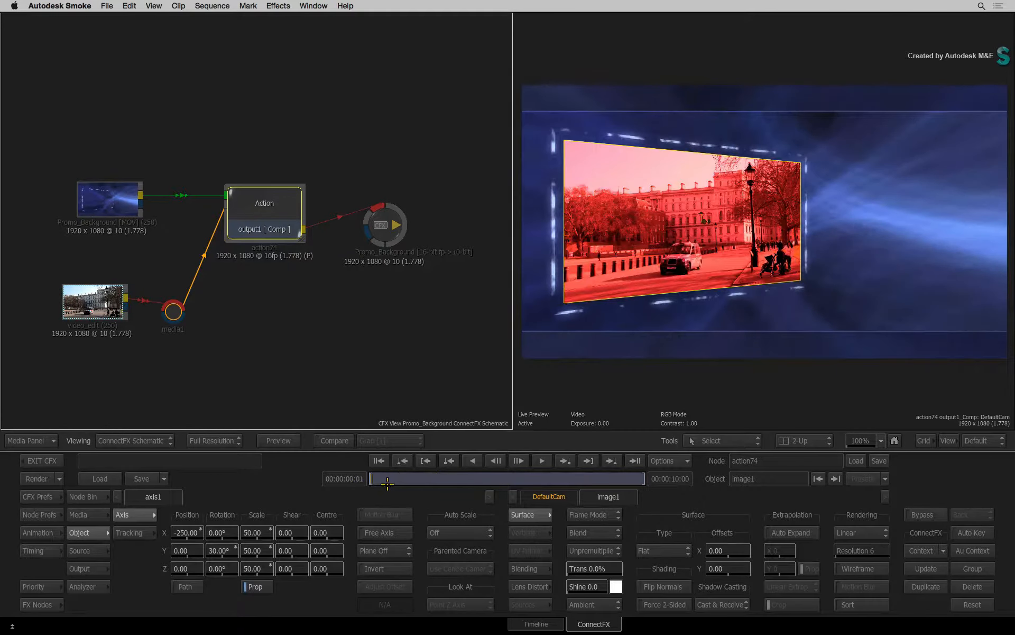
mouse_move(475, 475)
left_mouse_down()
mouse_move(624, 472)
mouse_move(492, 474)
left_mouse_up()
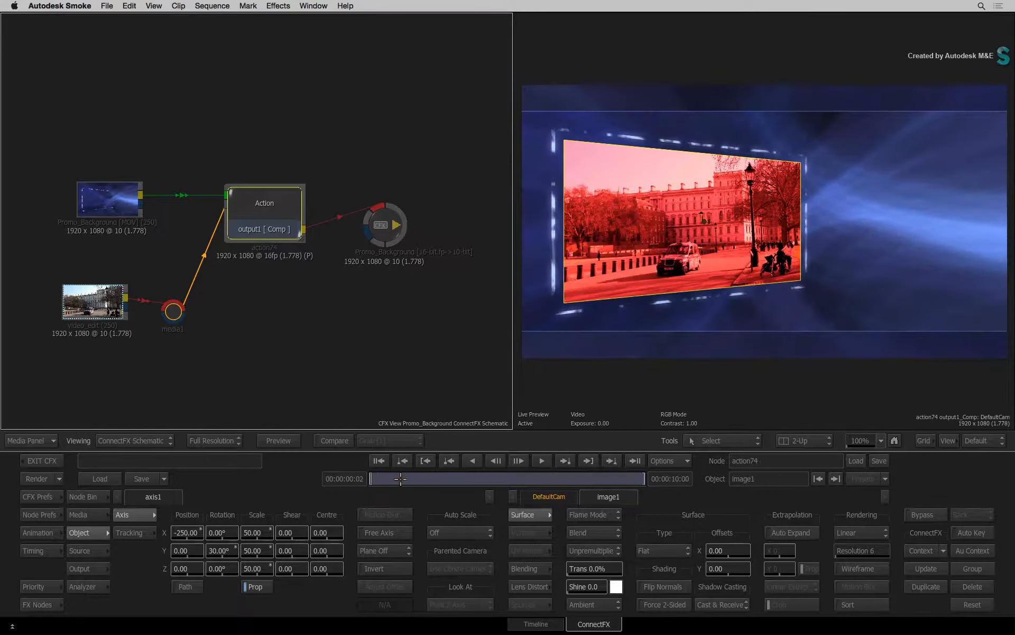
left_click_drag(400, 478, 309, 494)
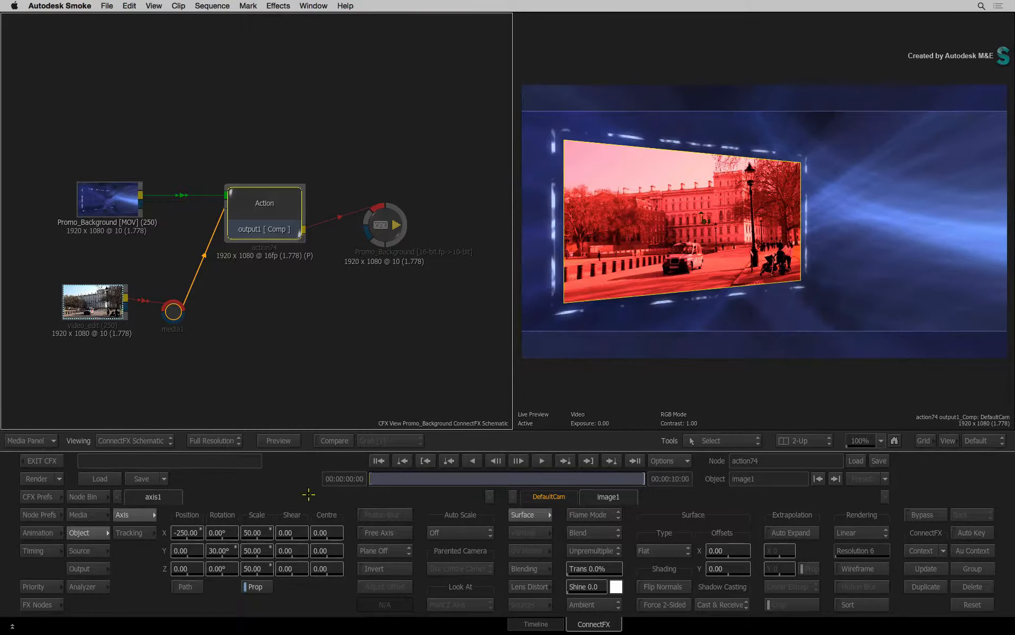